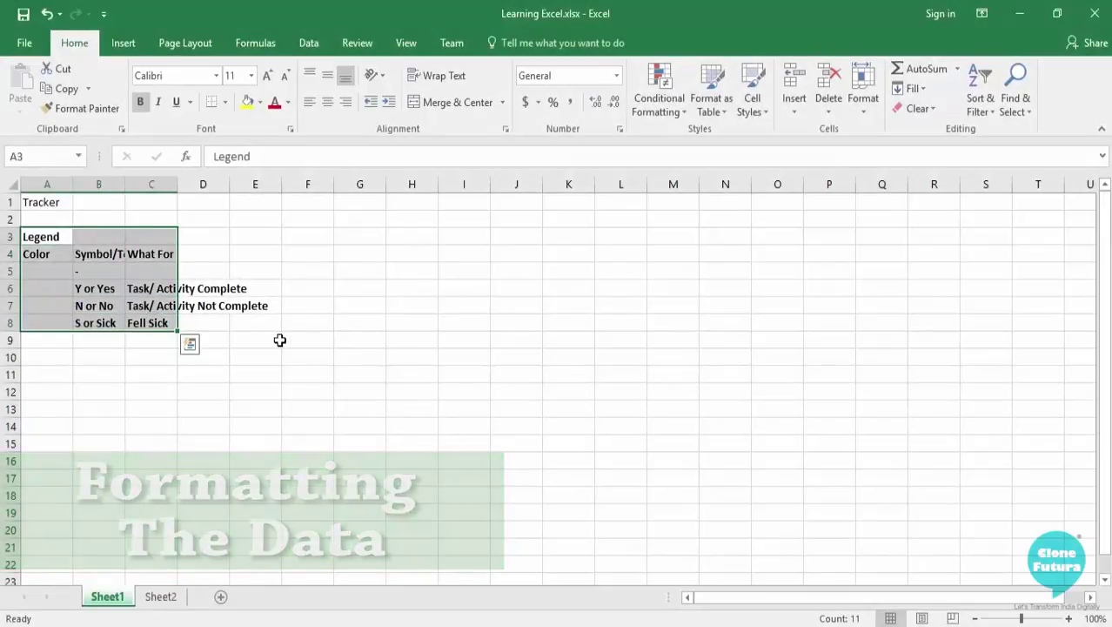
Make the A3:C8 legend text italic and underlined
click(161, 101)
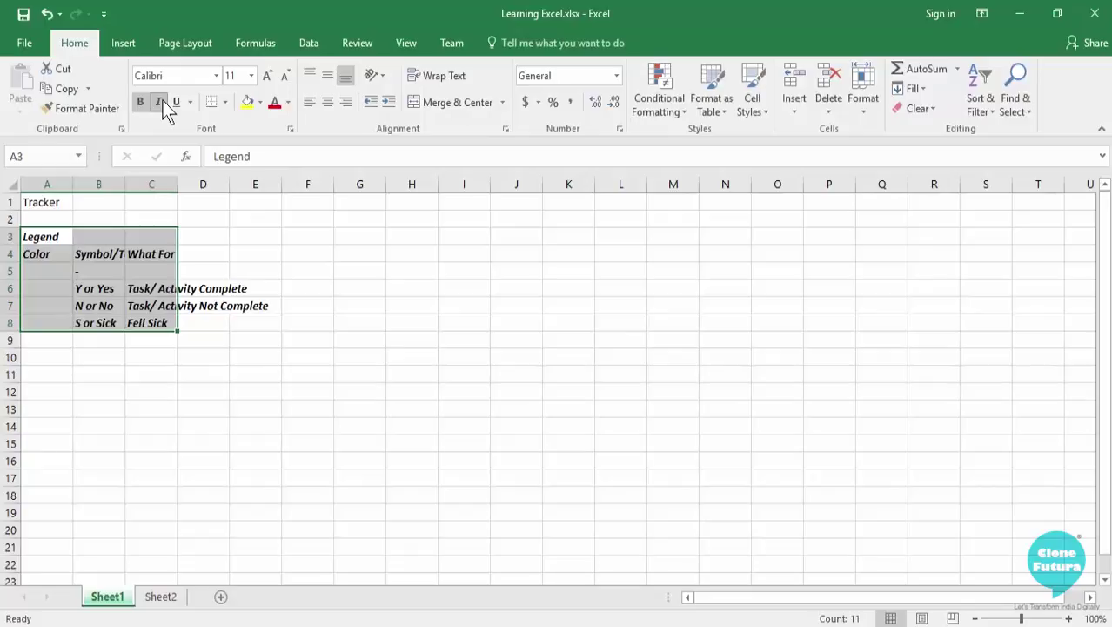
click(175, 101)
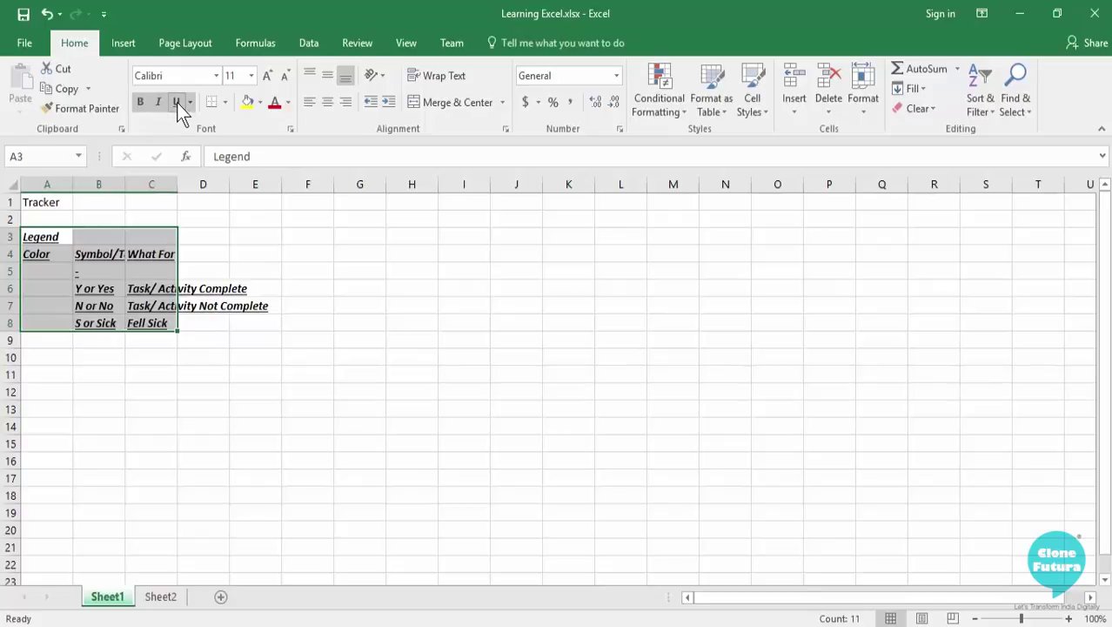
Remove the legend's underline and enlarge its font size step by step
click(177, 102)
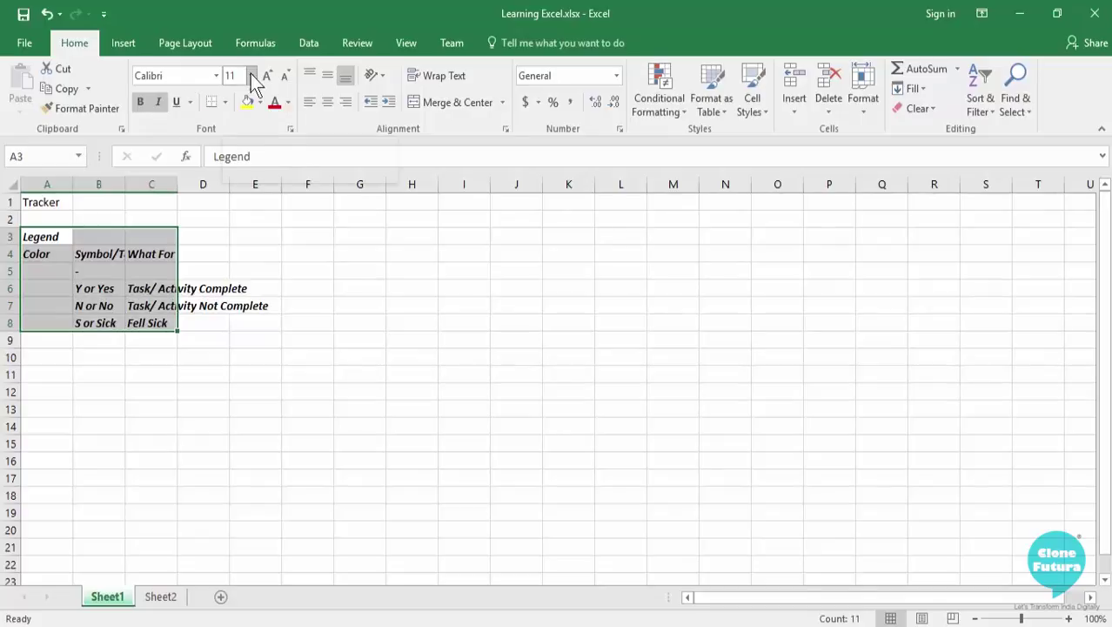
click(250, 76)
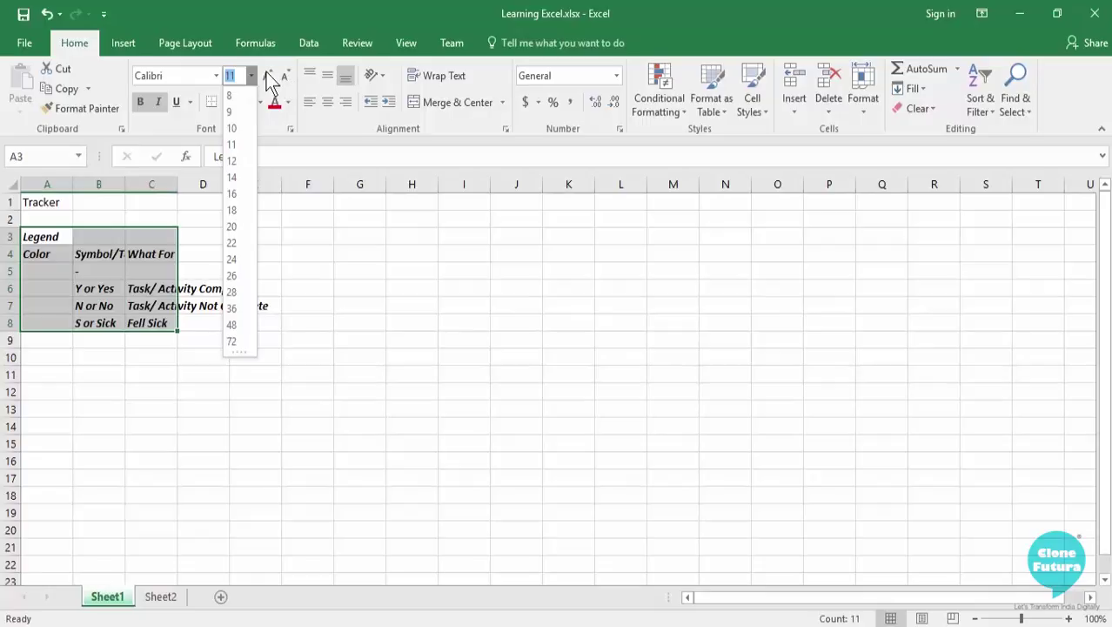
click(268, 76)
click(268, 77)
click(268, 77)
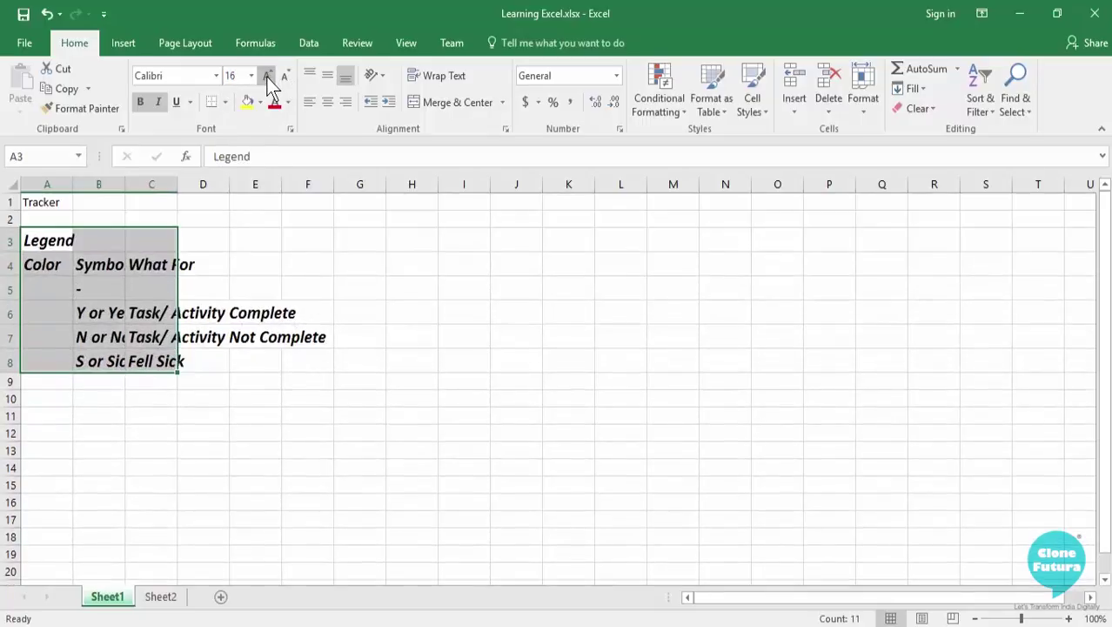
click(268, 77)
click(268, 77)
click(268, 77)
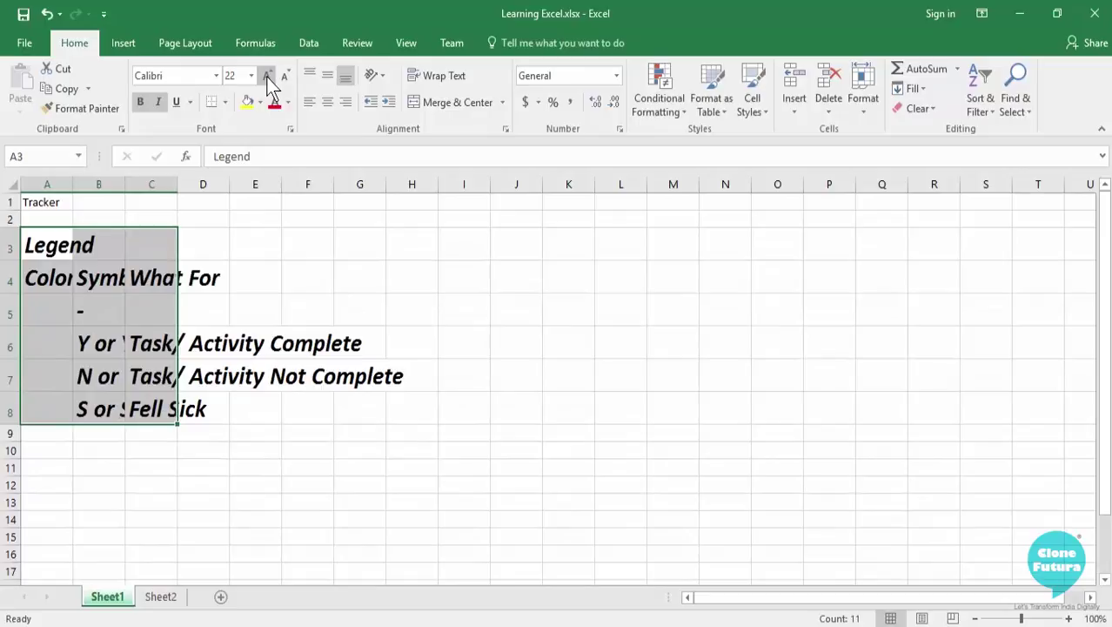
click(268, 77)
double_click(268, 77)
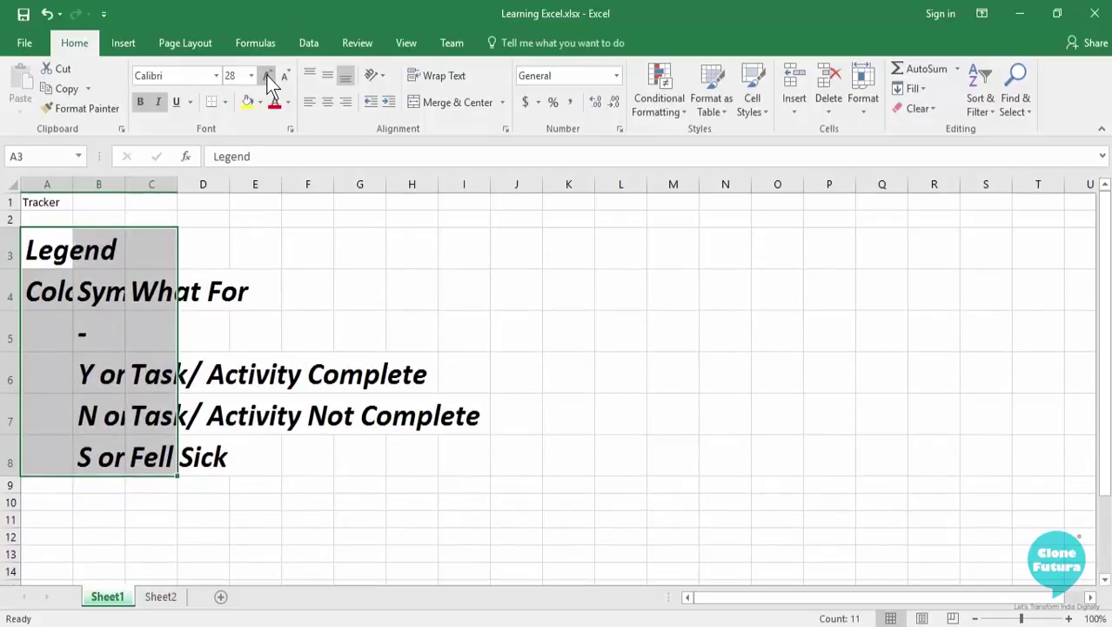
click(268, 77)
click(268, 77)
Shrink the legend text back down to font size 12
click(286, 73)
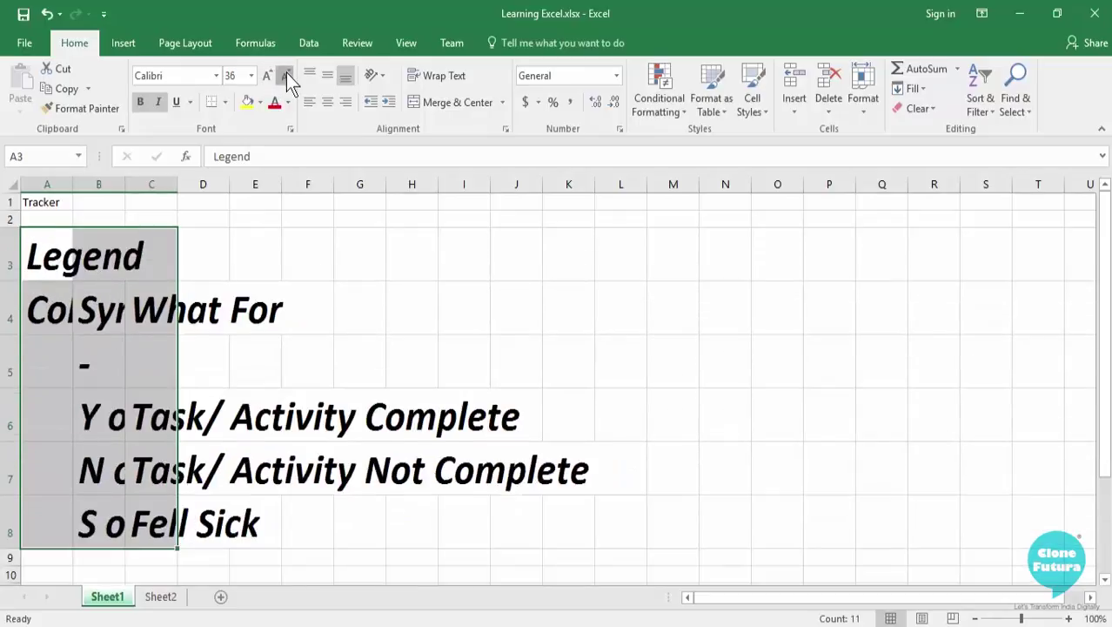
click(286, 74)
click(285, 74)
click(285, 73)
click(285, 73)
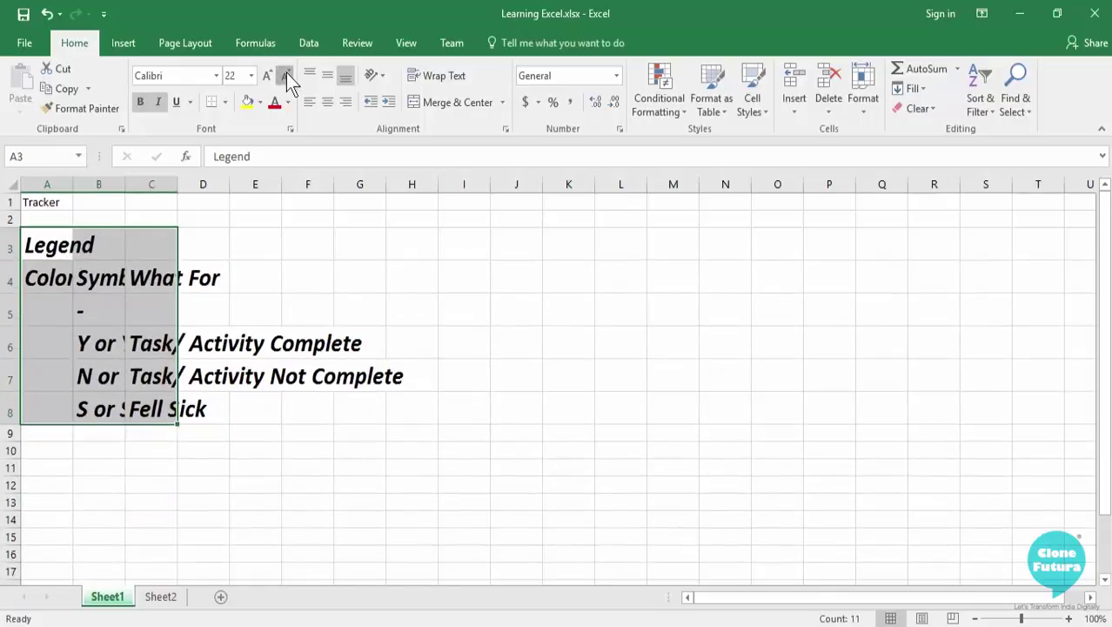
click(286, 74)
click(285, 73)
click(285, 73)
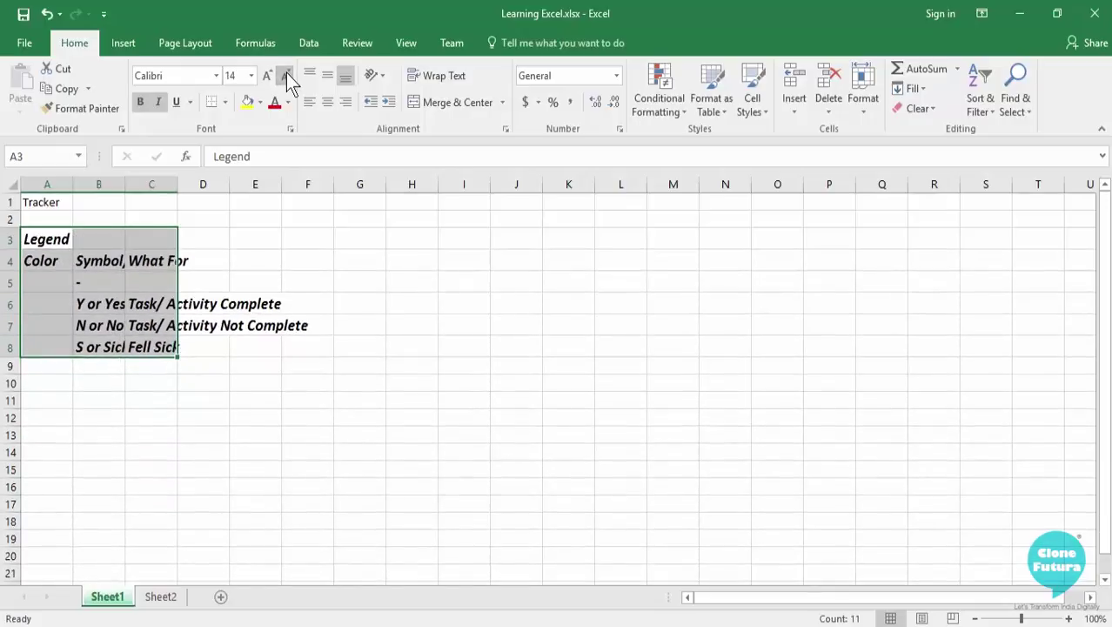
click(285, 73)
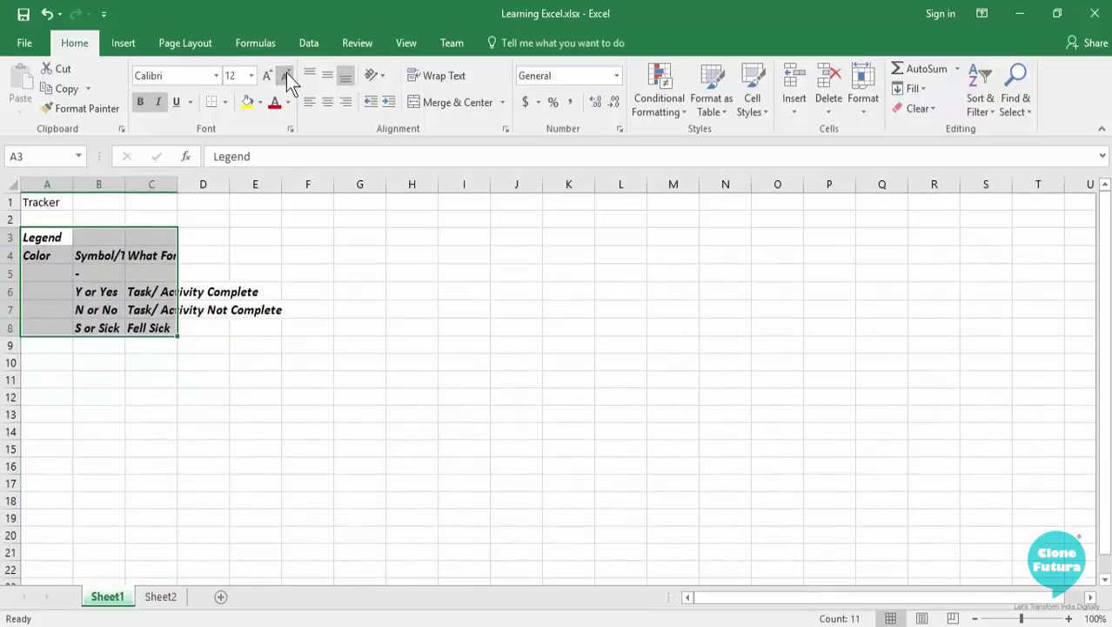
Change the legend font to Bell MT and turn italics off
click(216, 77)
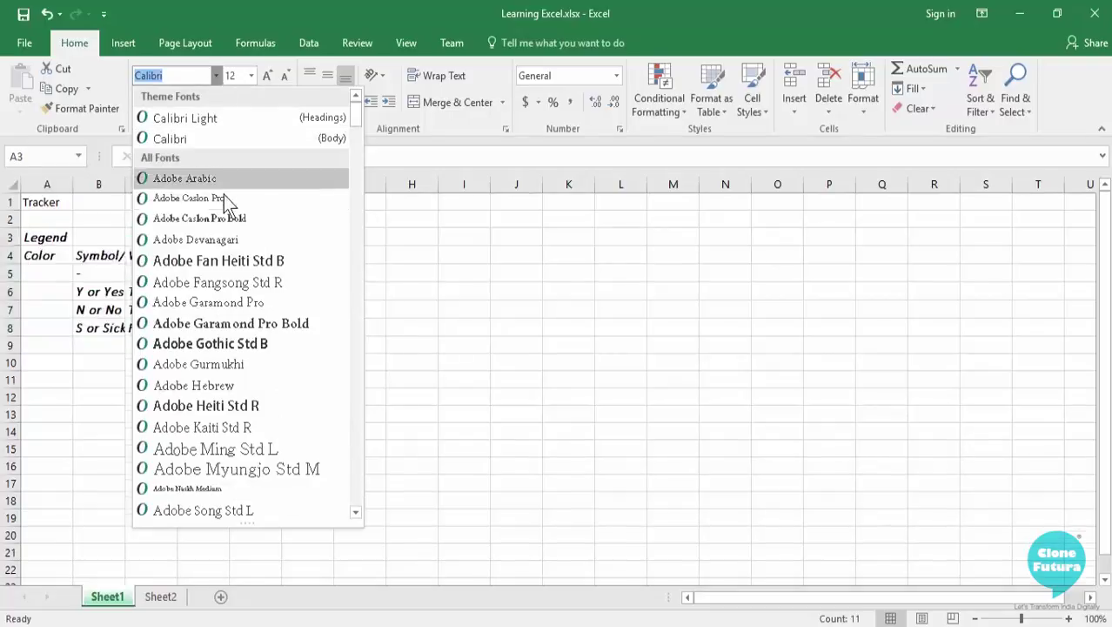
scroll(230, 275, down, 5)
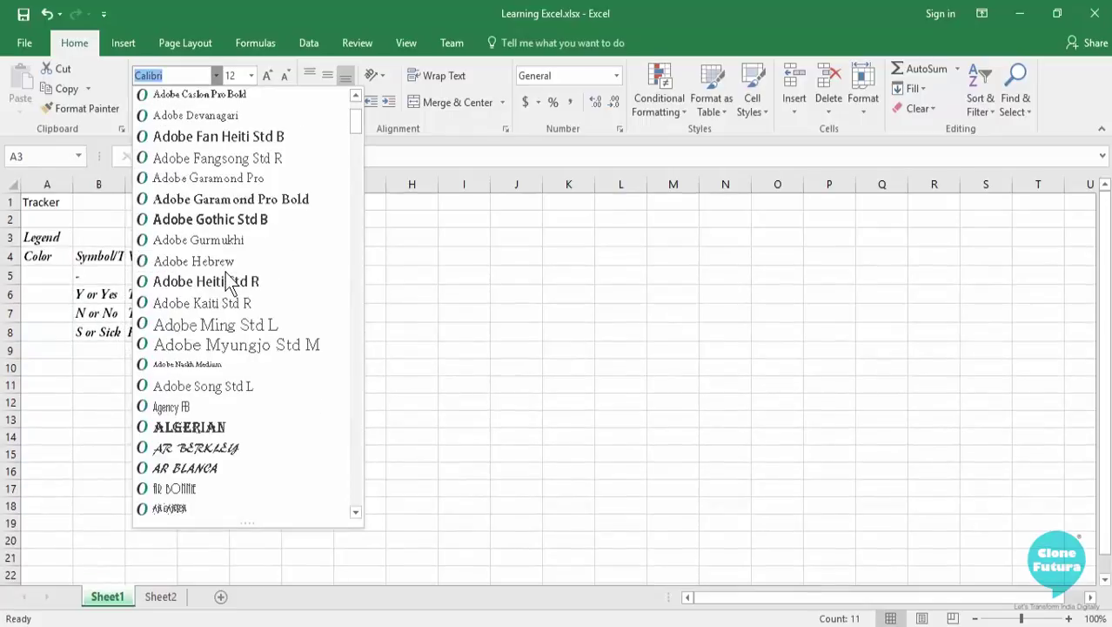
scroll(234, 277, down, 3)
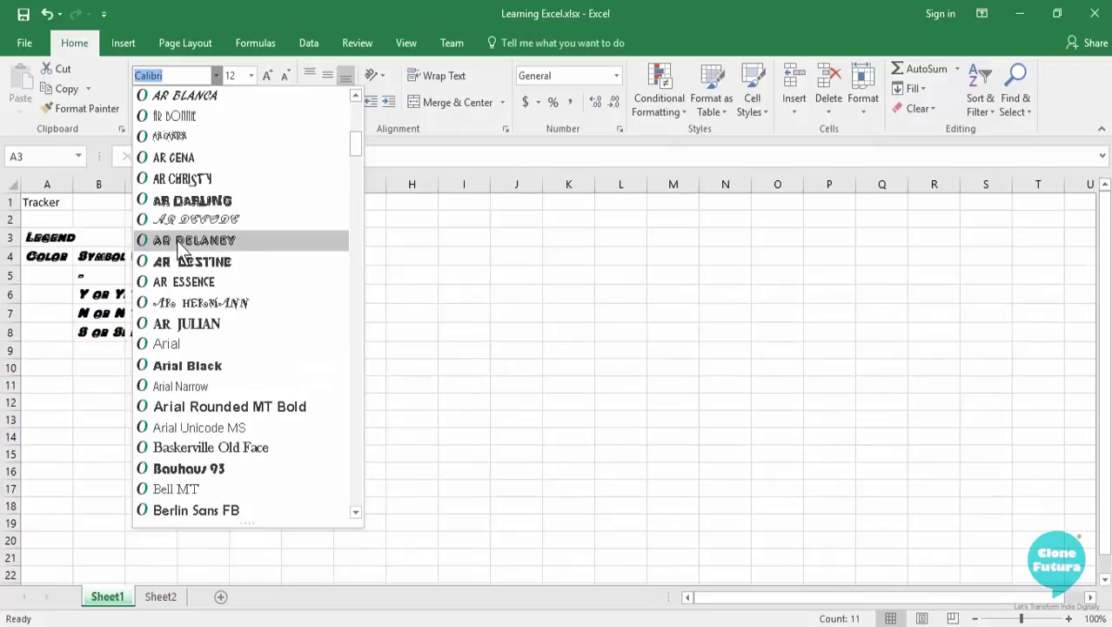
scroll(186, 276, down, 2)
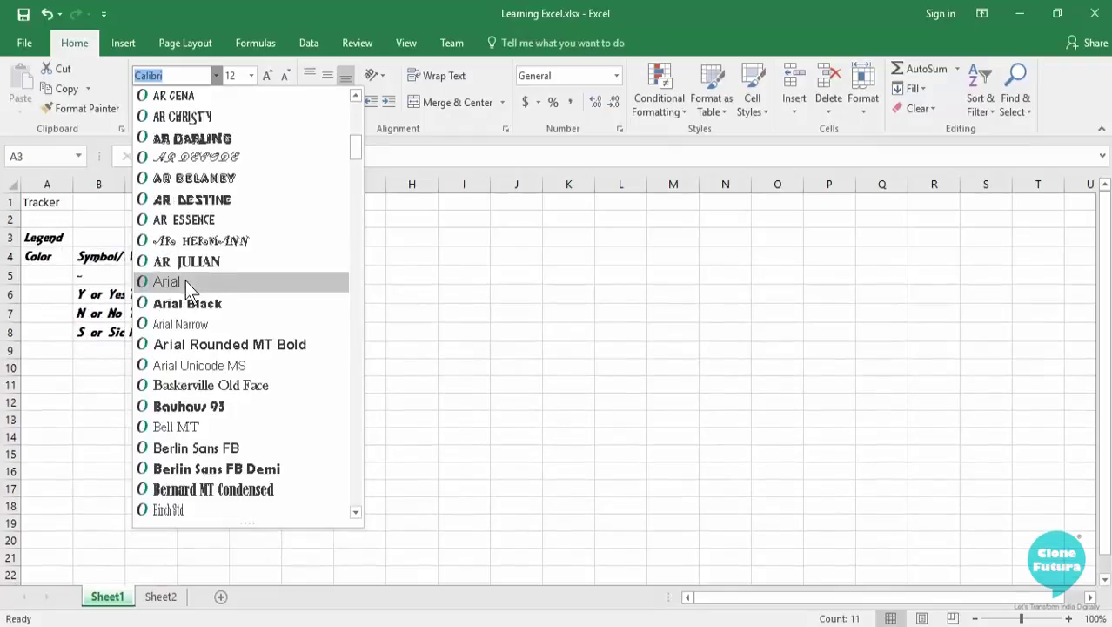
scroll(201, 289, down, 1)
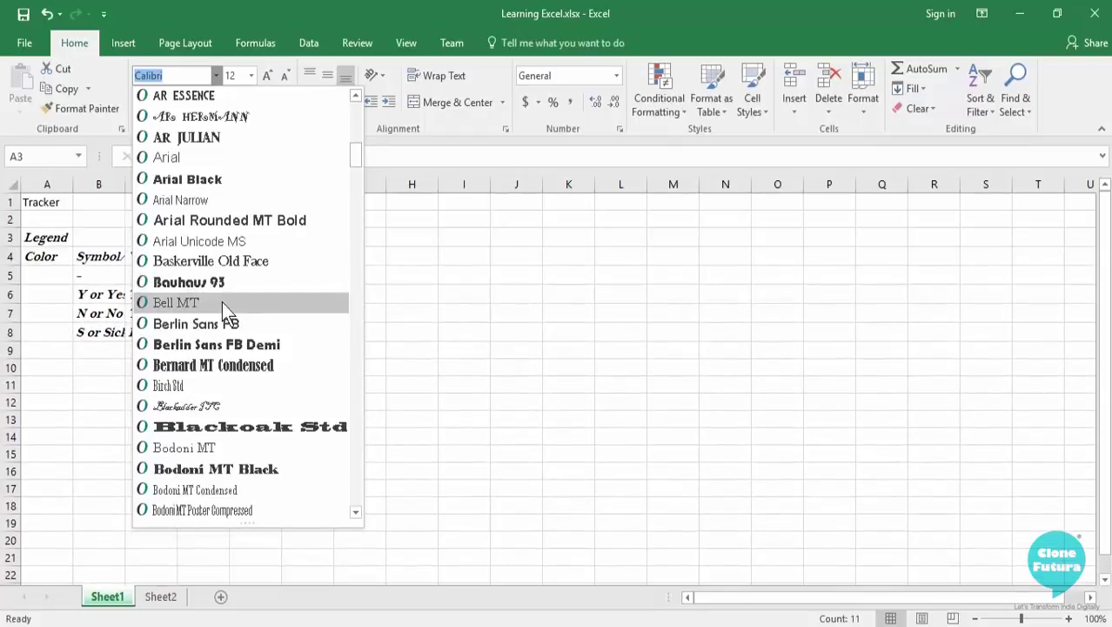
click(230, 298)
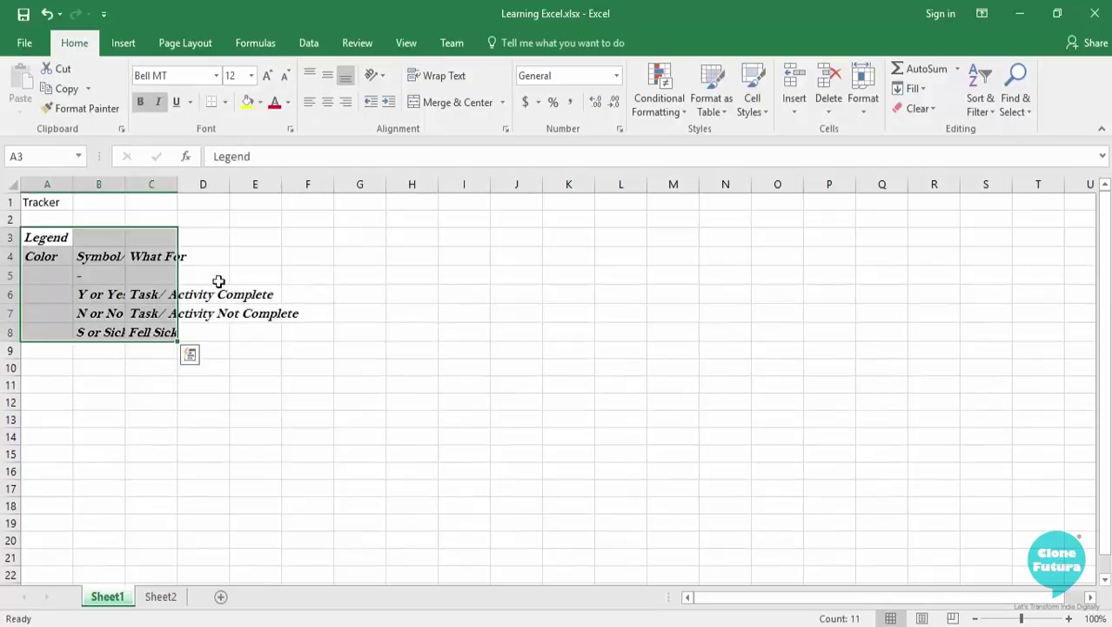
click(158, 108)
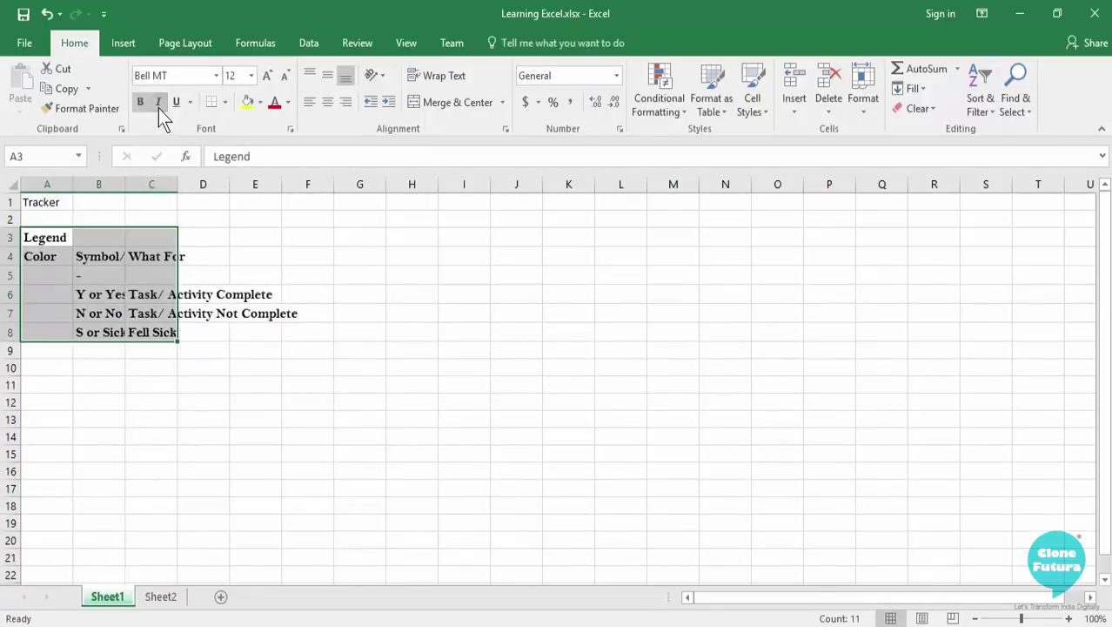
Reselect the legend range A3:C8 and bring up its Font Color choices
click(98, 235)
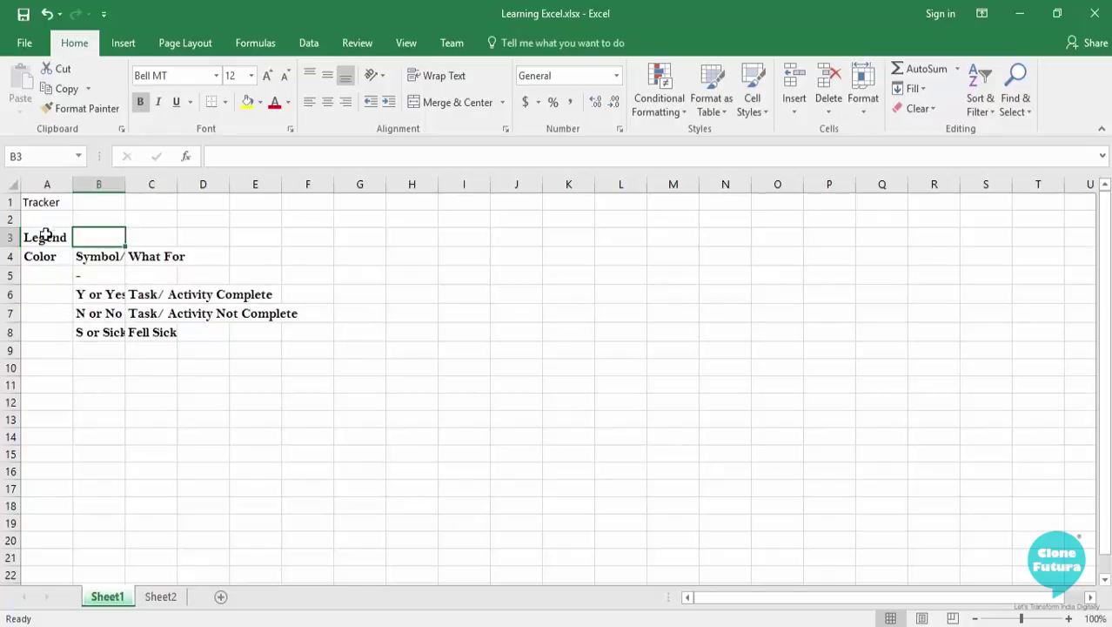
drag(37, 236, 169, 335)
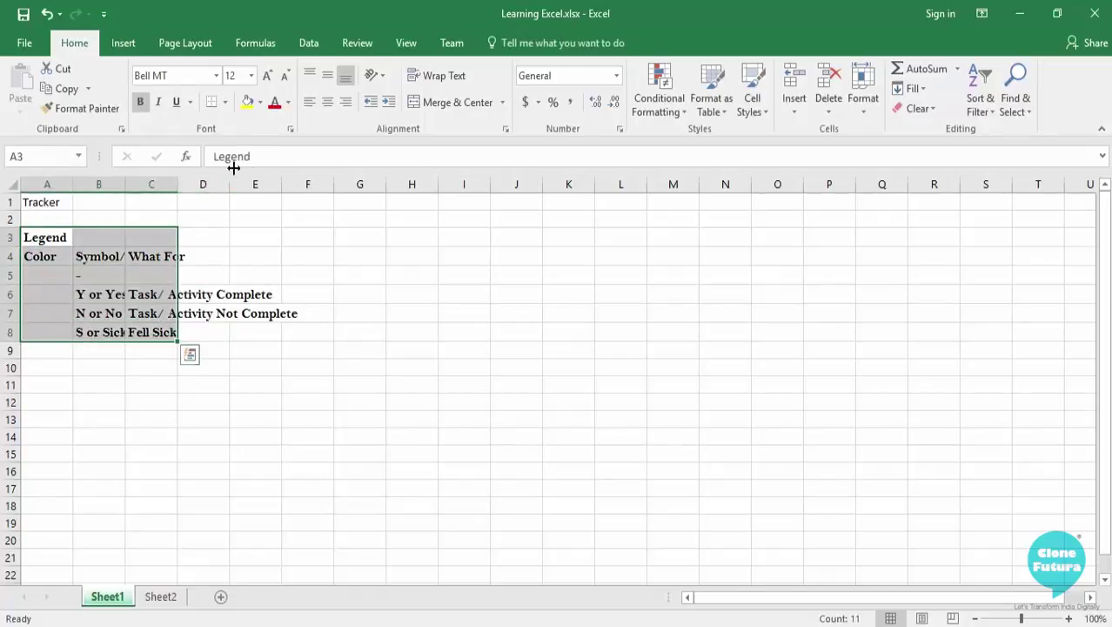
click(288, 103)
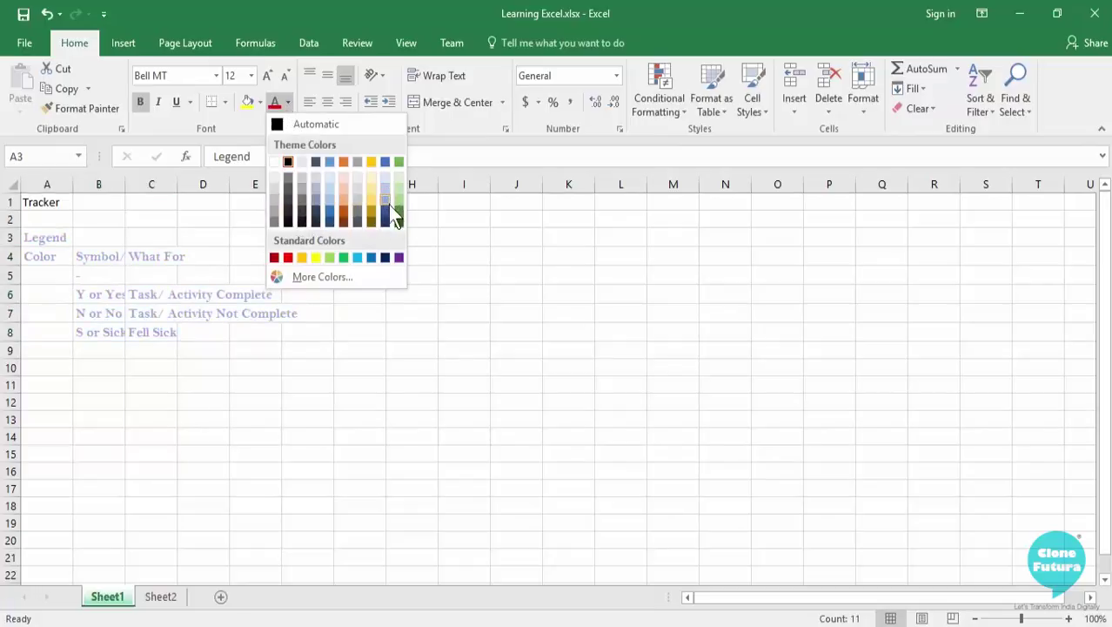
In More Colors, try several hues and dial in teal RGB 29, 255, 212
click(352, 279)
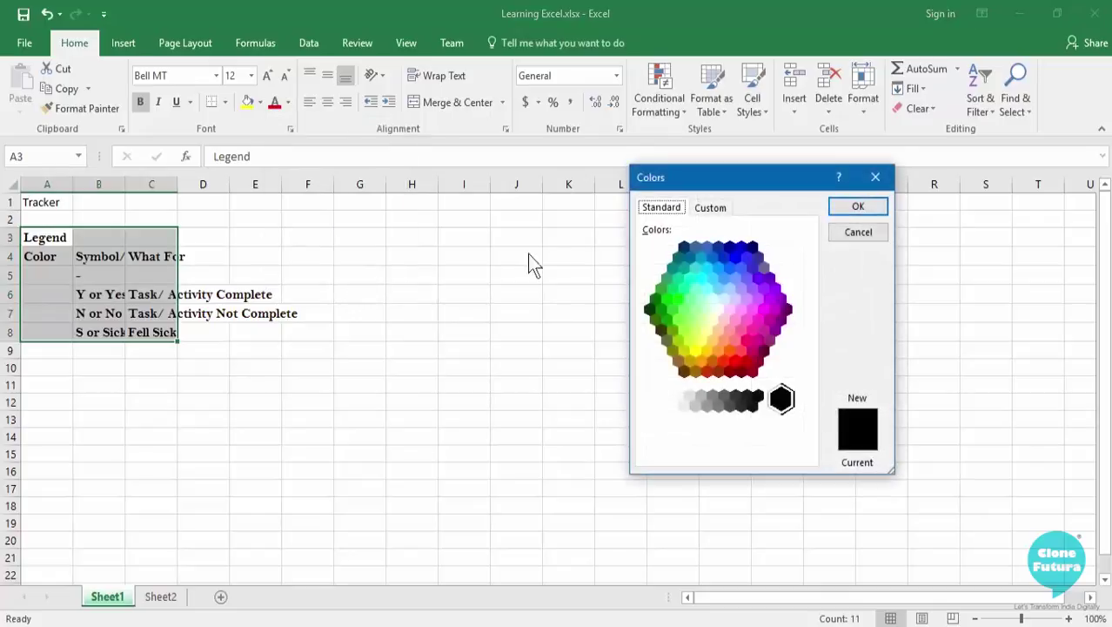
click(722, 285)
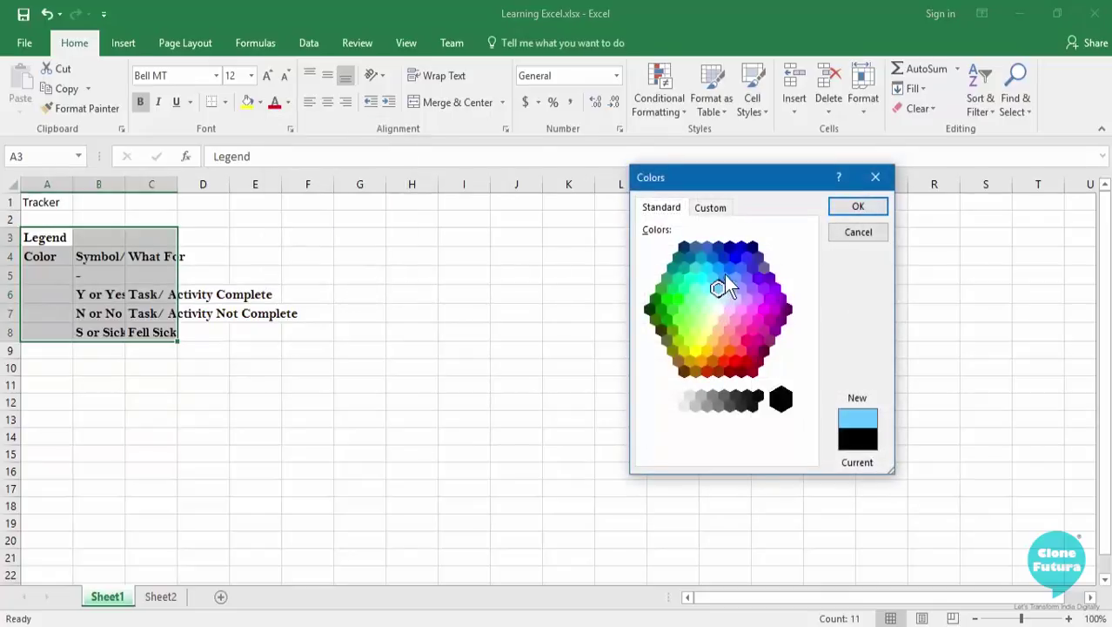
click(723, 275)
click(745, 341)
click(729, 350)
click(707, 328)
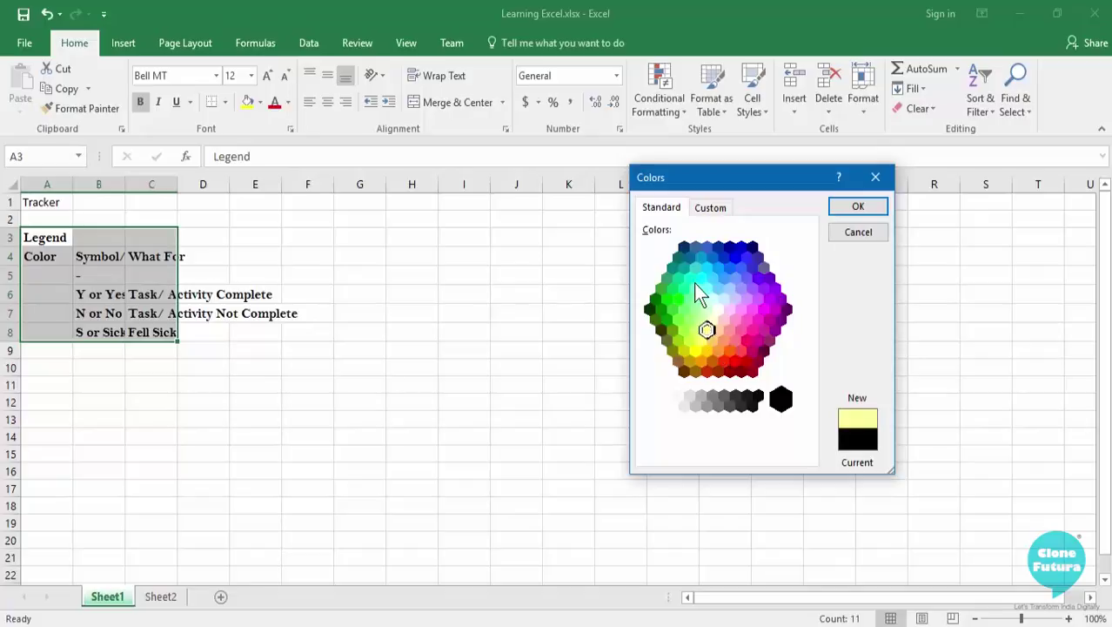
click(690, 278)
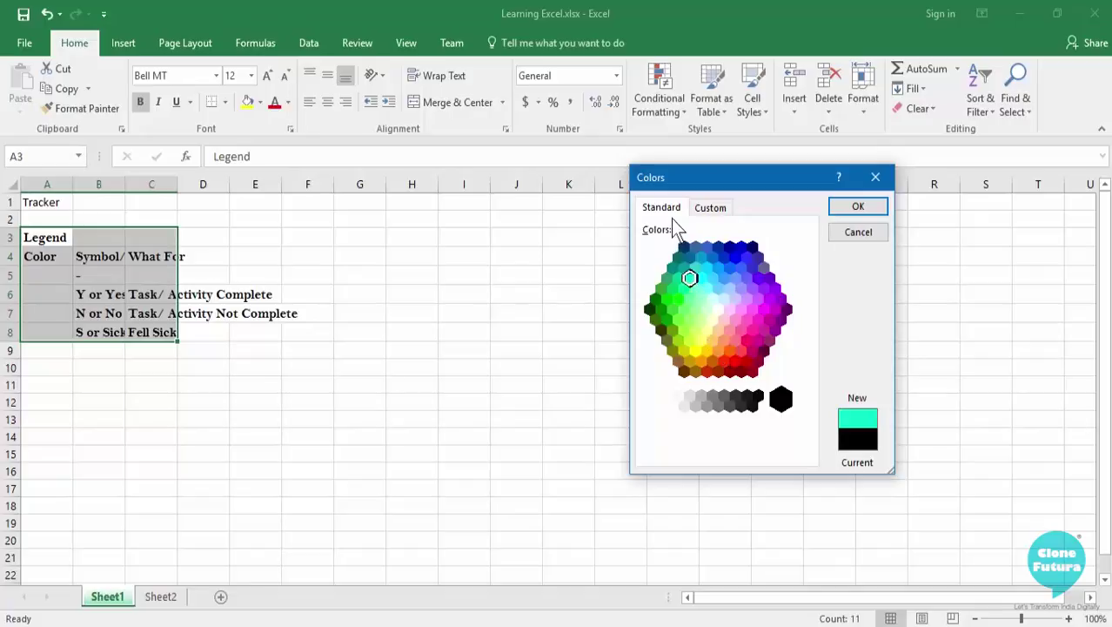
click(722, 213)
mouse_move(809, 300)
mouse_down()
mouse_move(804, 277)
mouse_move(797, 326)
mouse_move(808, 293)
mouse_up()
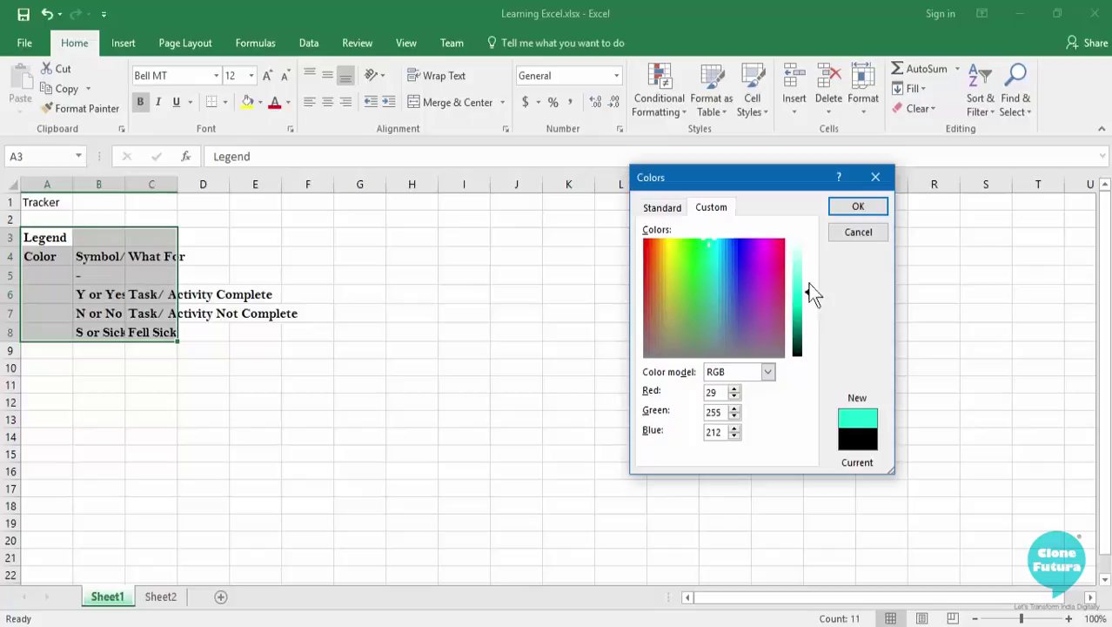
Cancel the colour choice, check demofile.xlsx's legend, then return to Learning Excel.xlsx
click(851, 233)
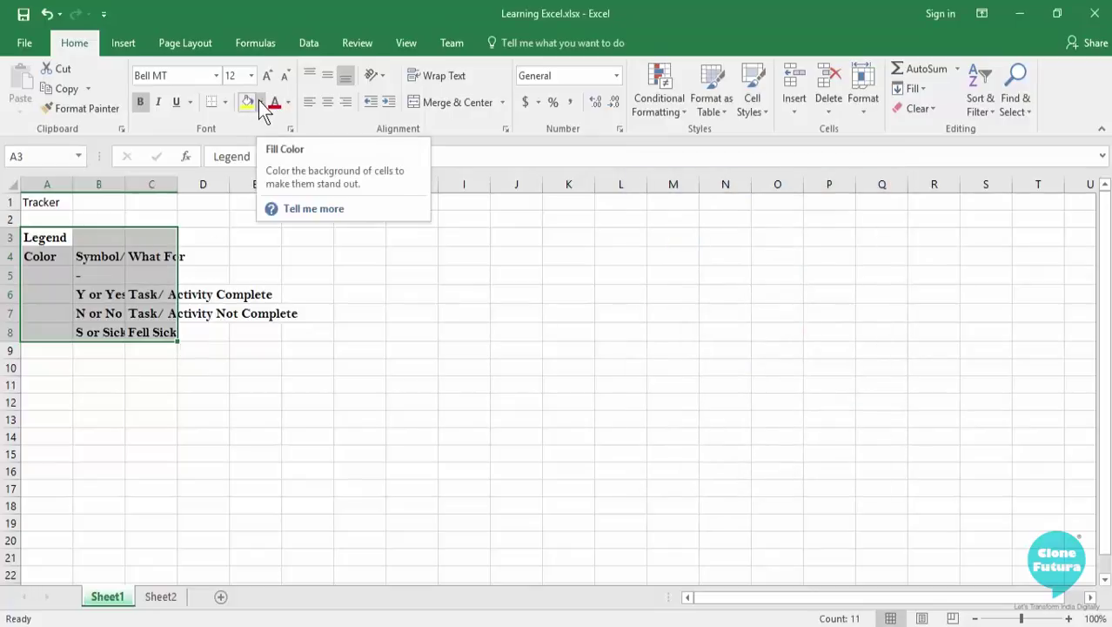
click(49, 293)
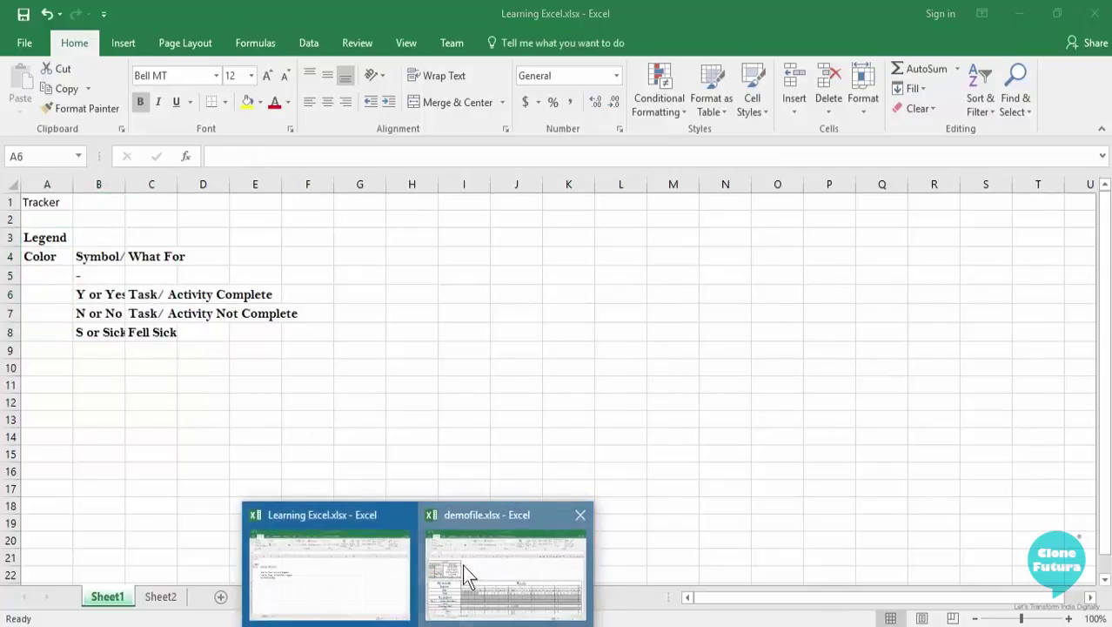
click(466, 570)
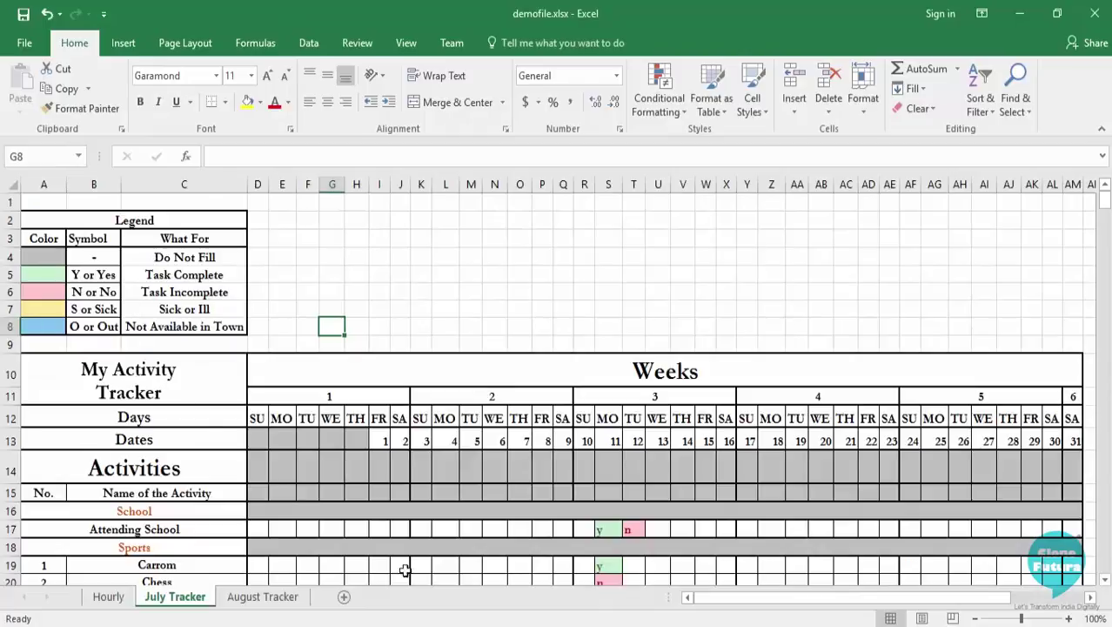
click(348, 575)
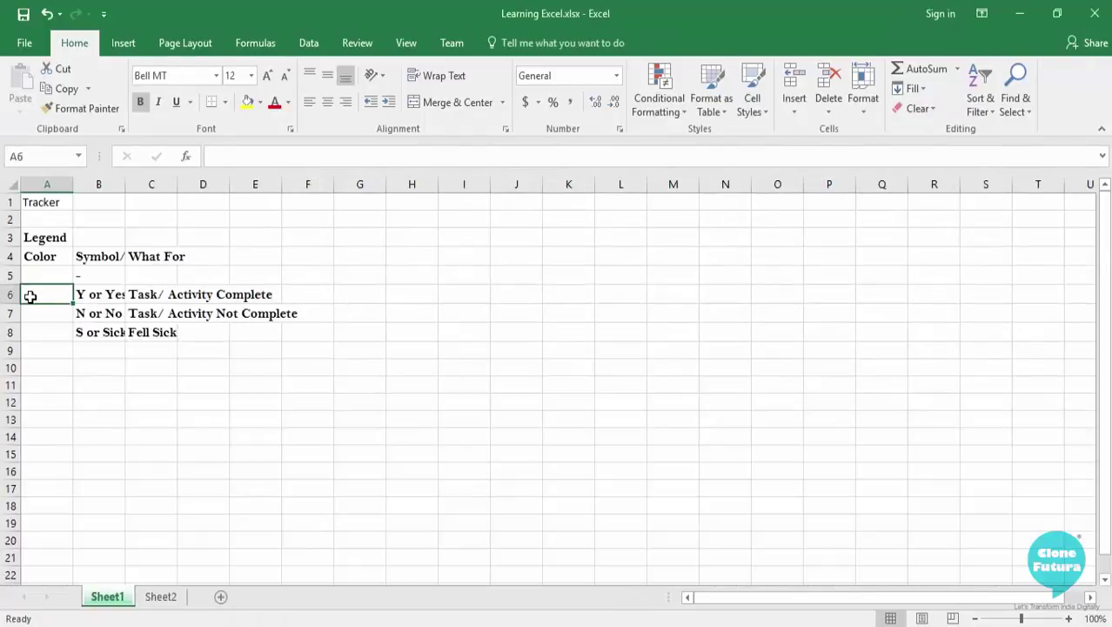
Fill A6 light green, A7 light orange and A8 yellow
click(259, 101)
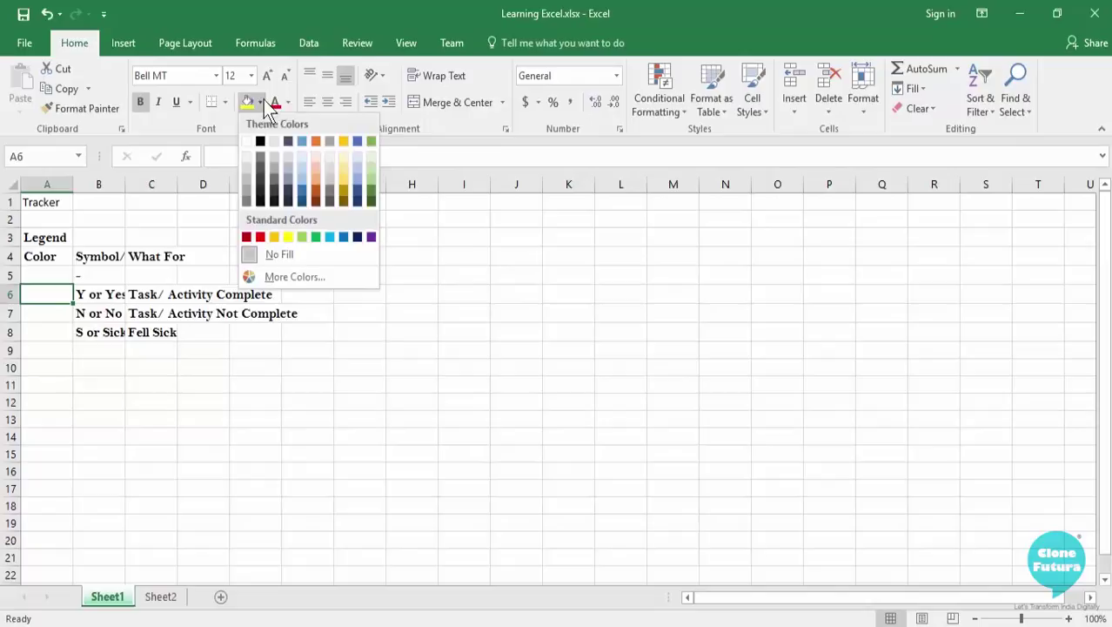
click(372, 171)
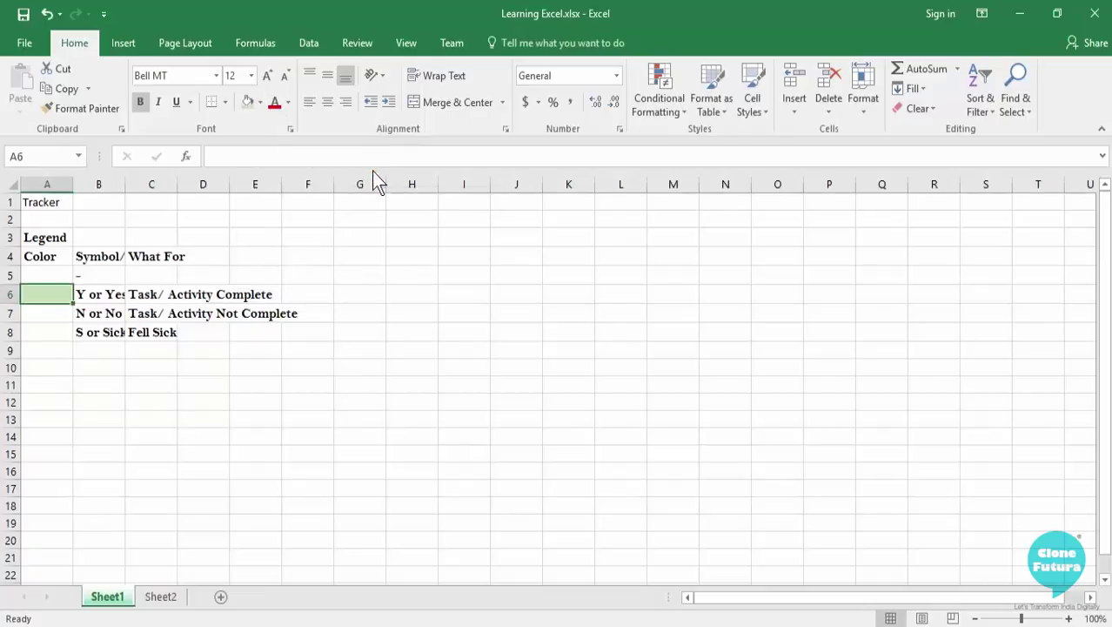
click(58, 308)
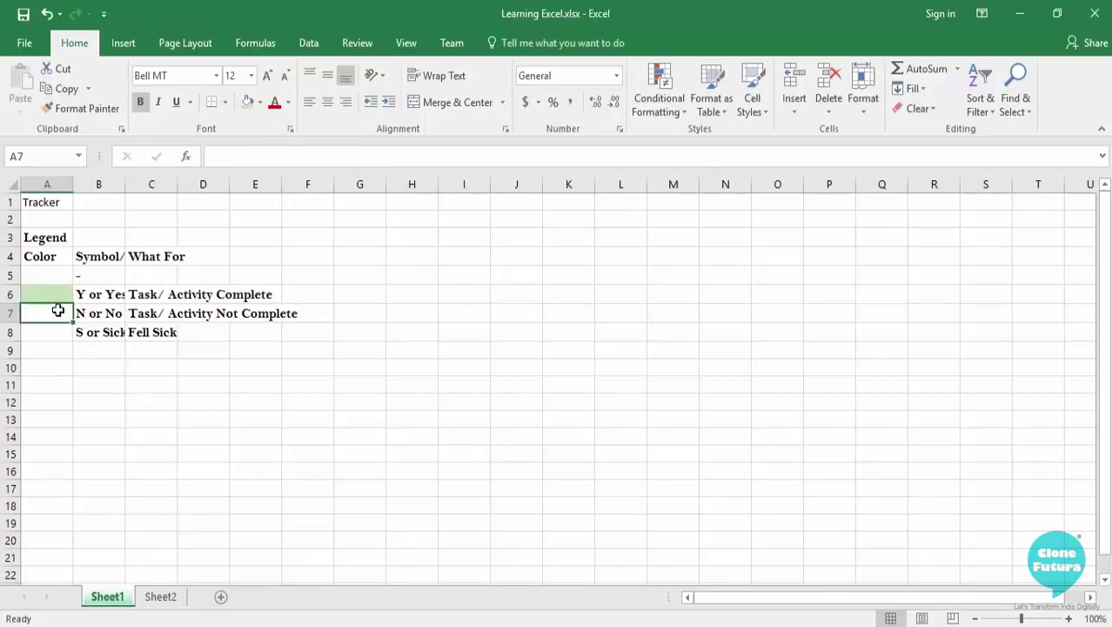
click(259, 103)
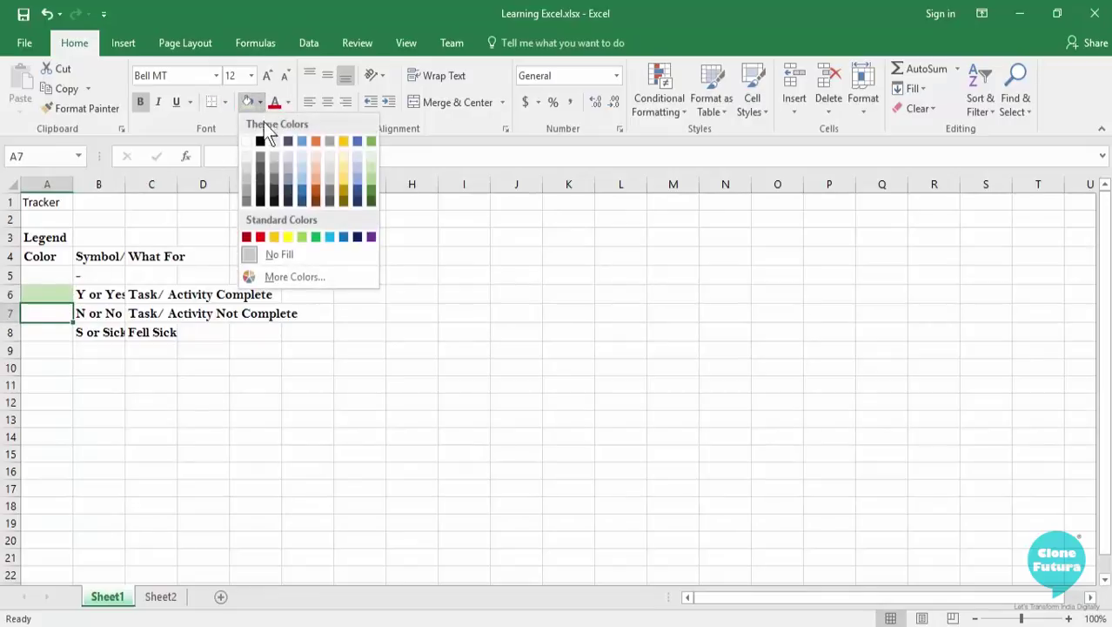
click(316, 166)
click(47, 333)
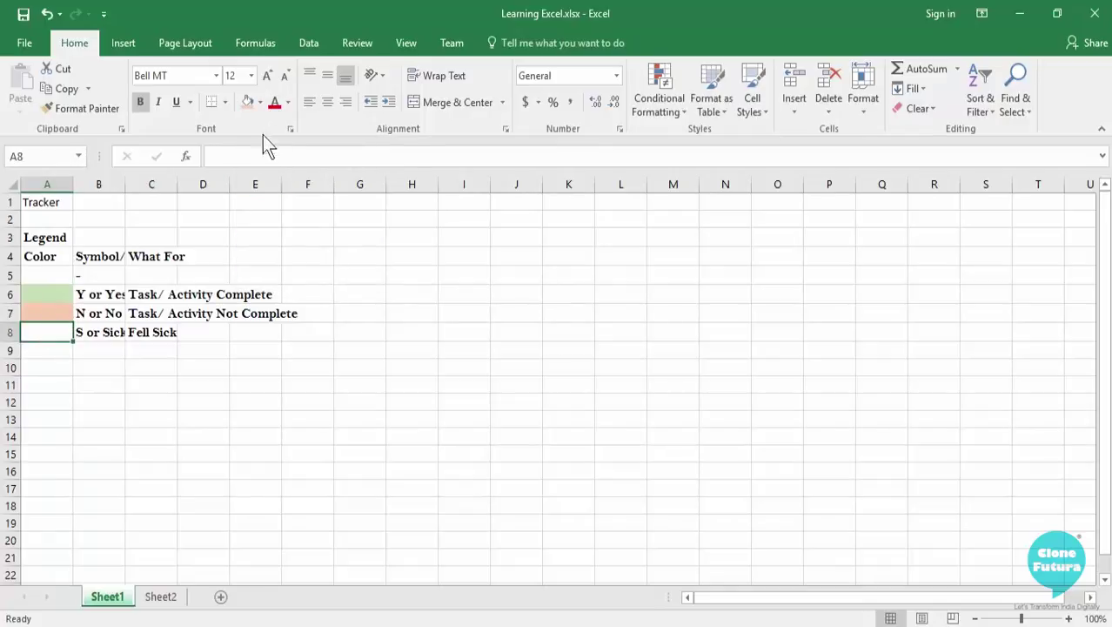
click(261, 103)
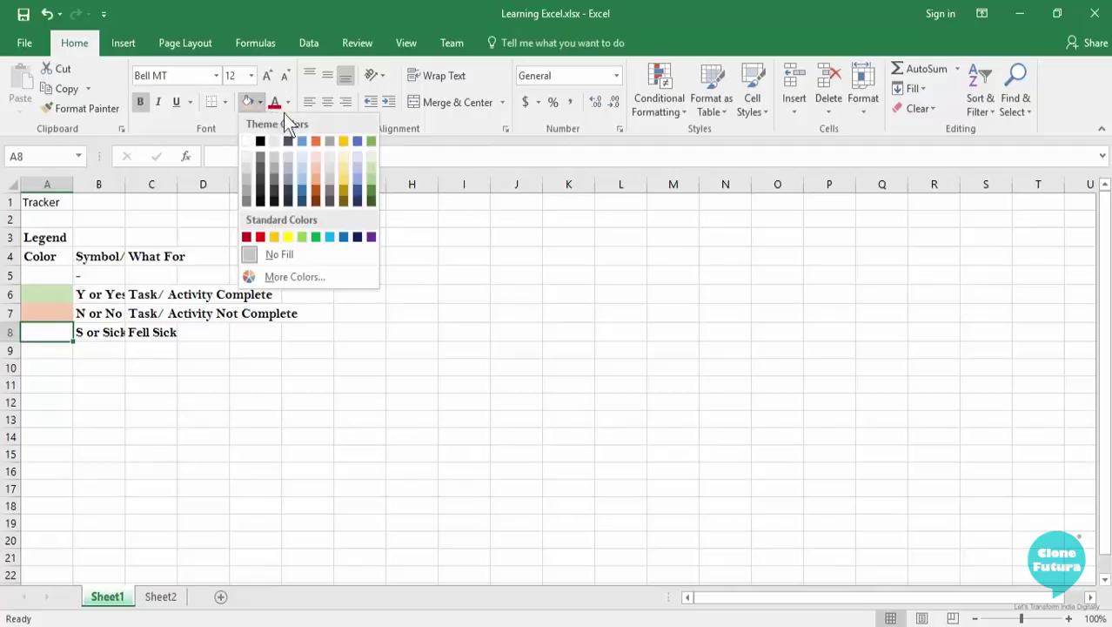
click(343, 170)
click(154, 368)
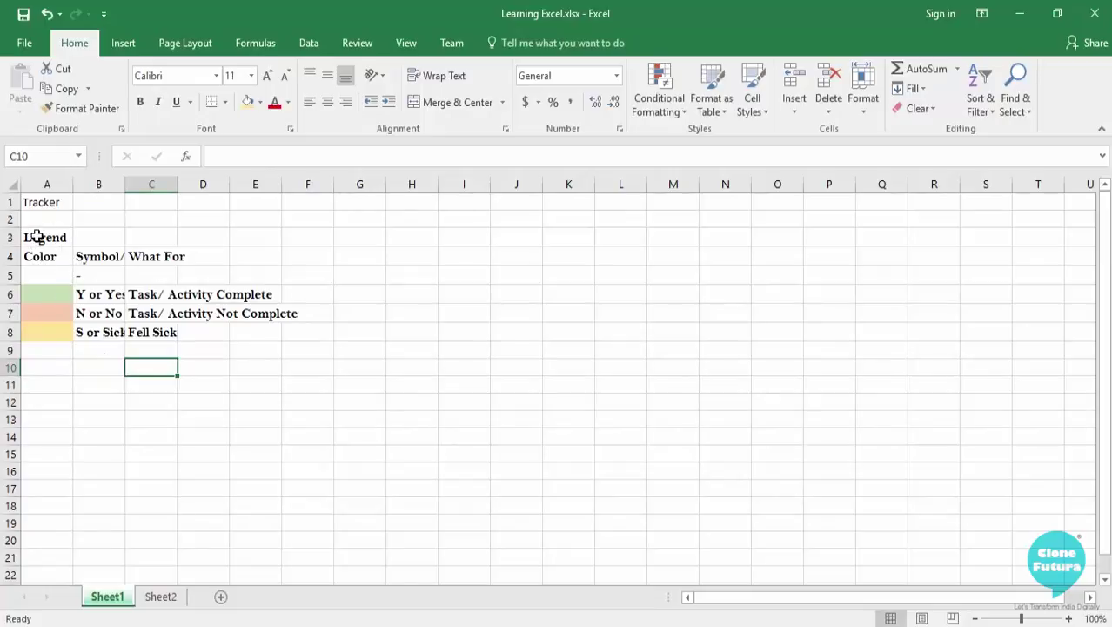
Try a bottom border and another border style on A3:C8
drag(32, 236, 157, 332)
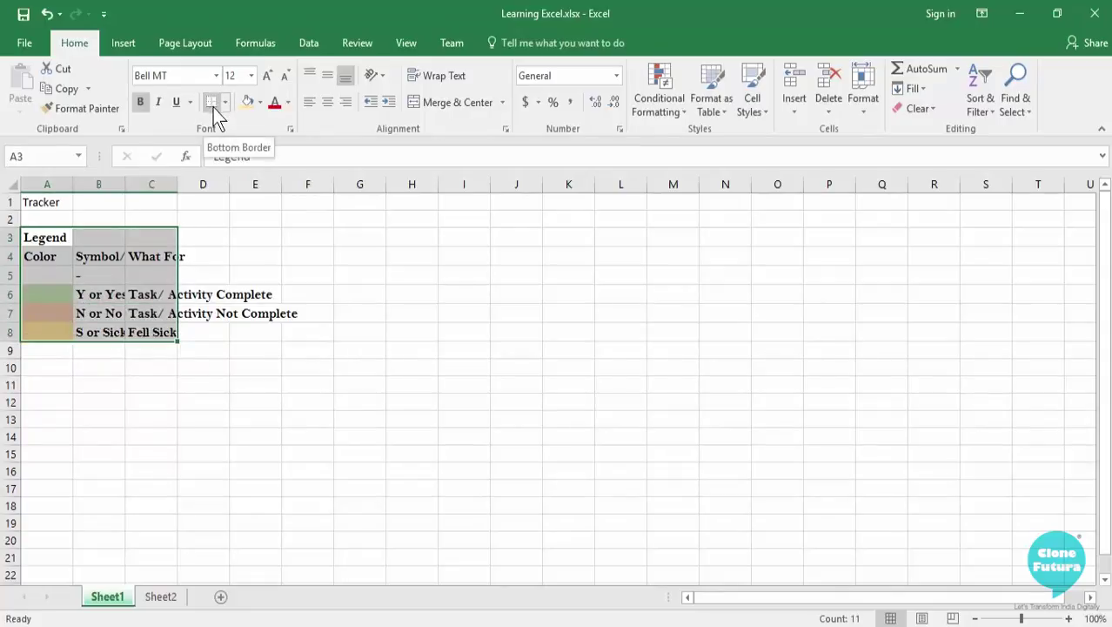
click(224, 104)
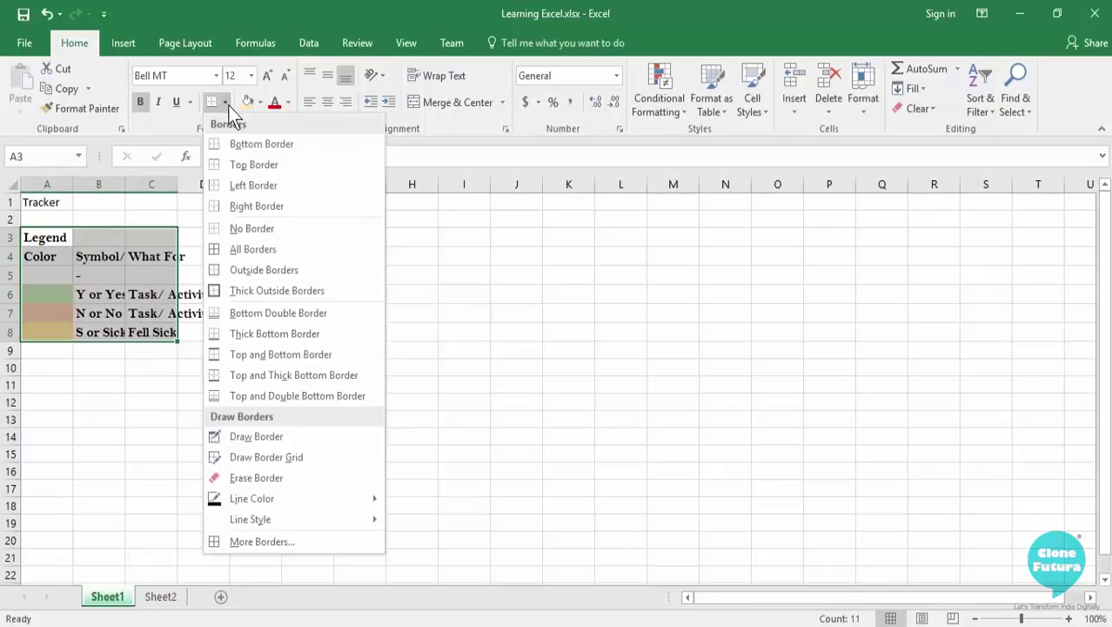
click(247, 148)
click(102, 277)
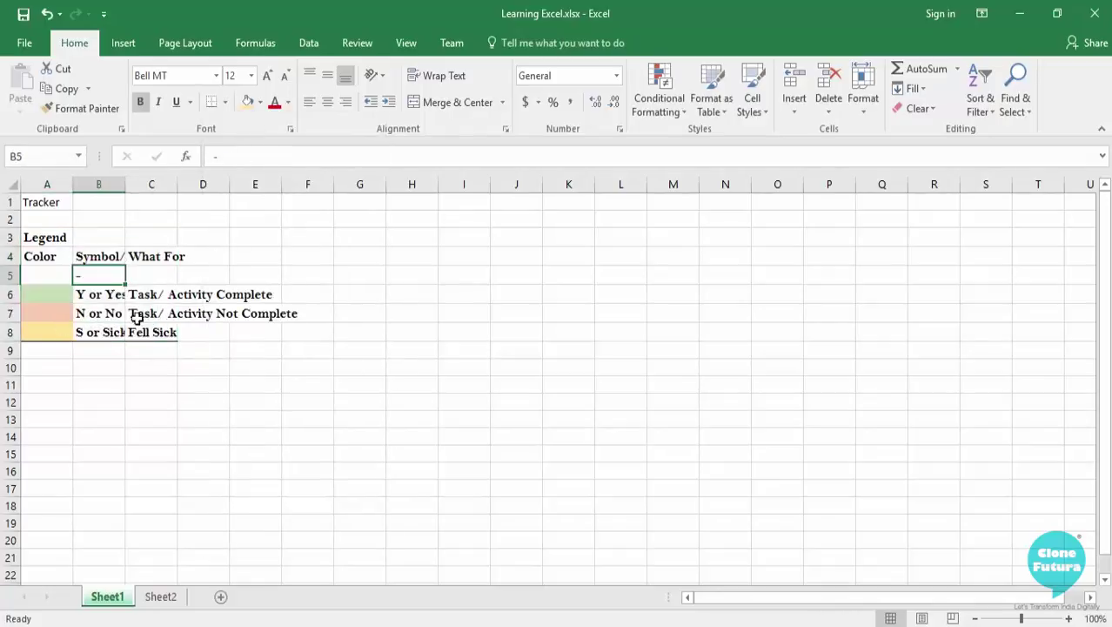
drag(41, 237, 154, 330)
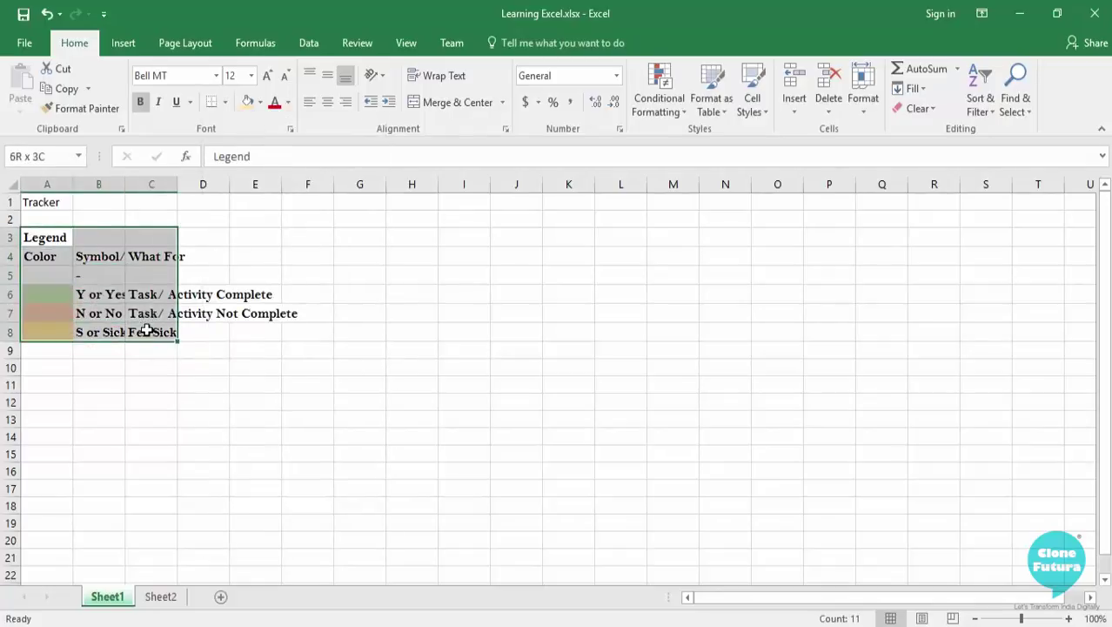
click(227, 102)
click(261, 209)
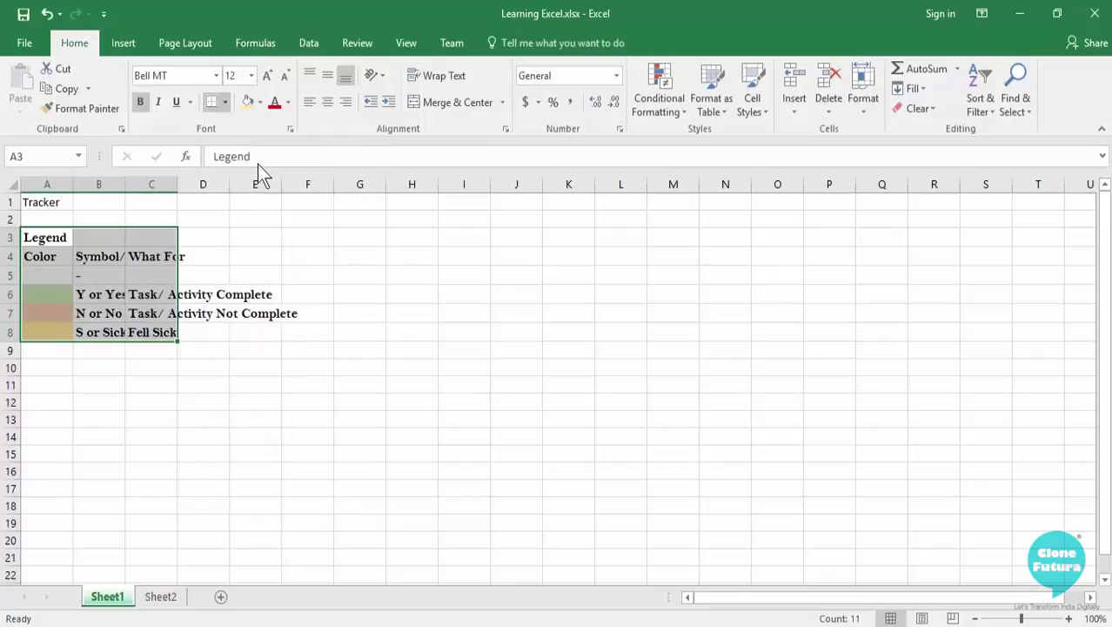
click(137, 256)
Apply All Borders to every cell of the legend range A3:C8
drag(44, 237, 154, 332)
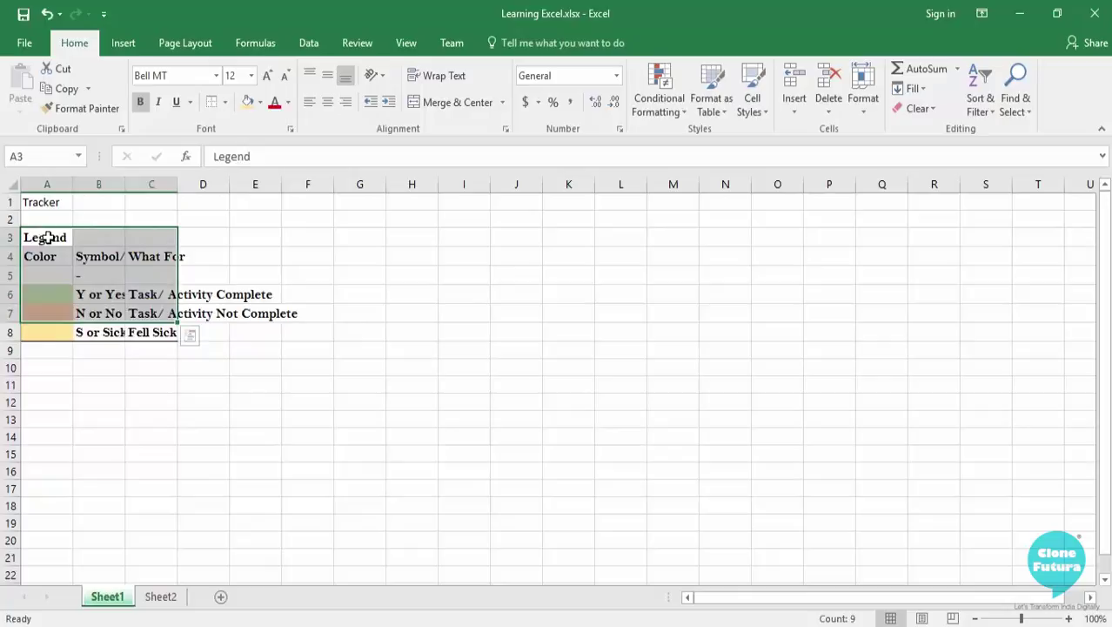
drag(50, 236, 143, 333)
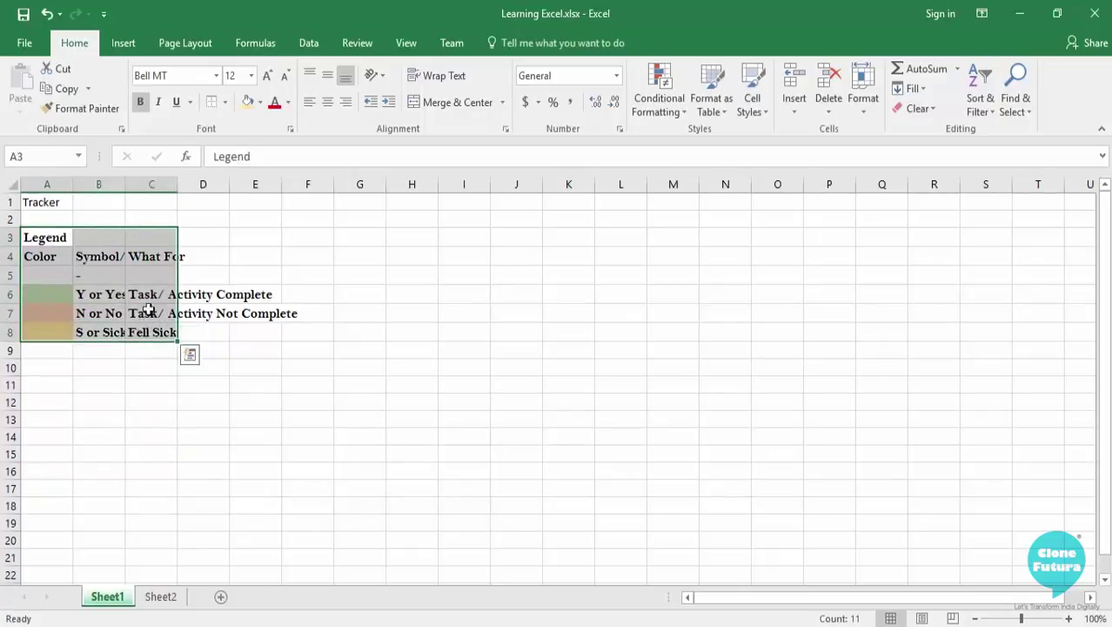
click(225, 102)
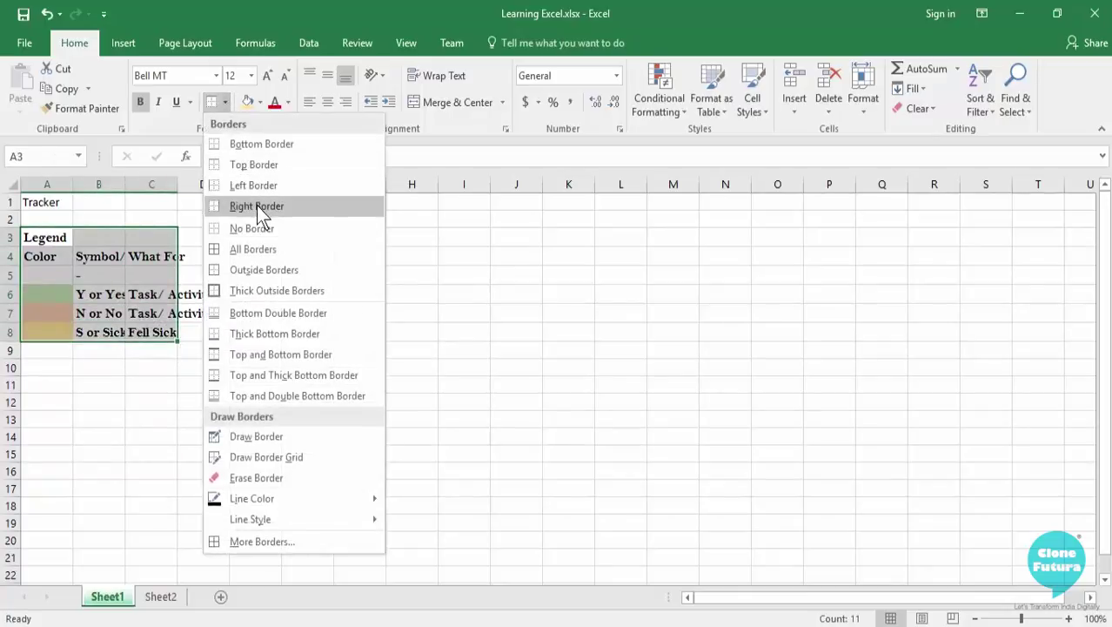
click(258, 248)
click(203, 366)
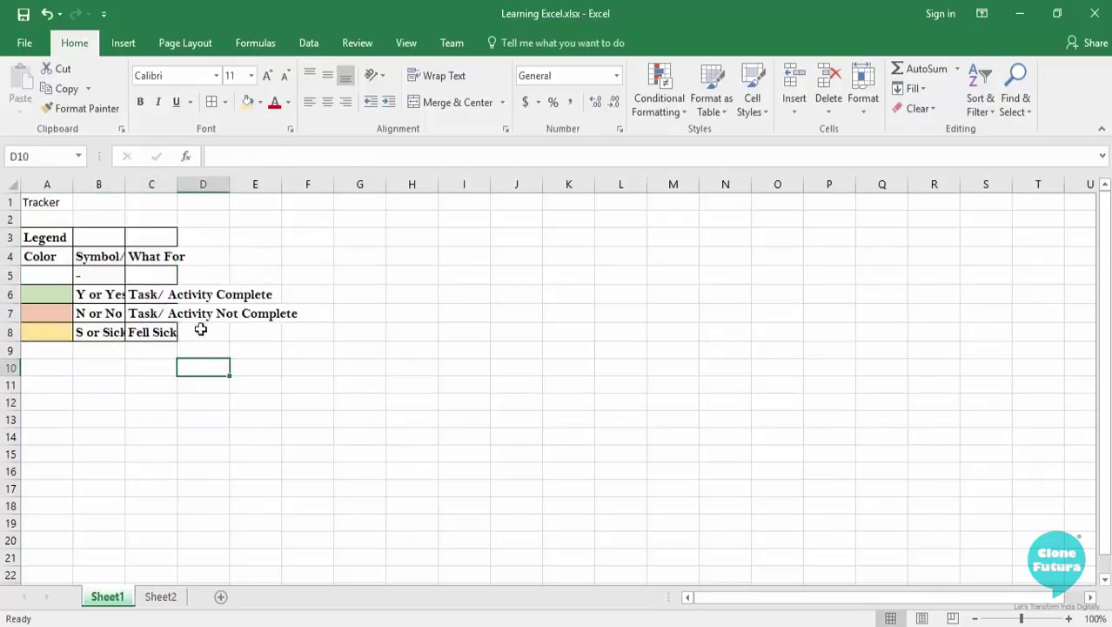
Set a draw-border line style and green line colour, then outline title cell A1
click(225, 102)
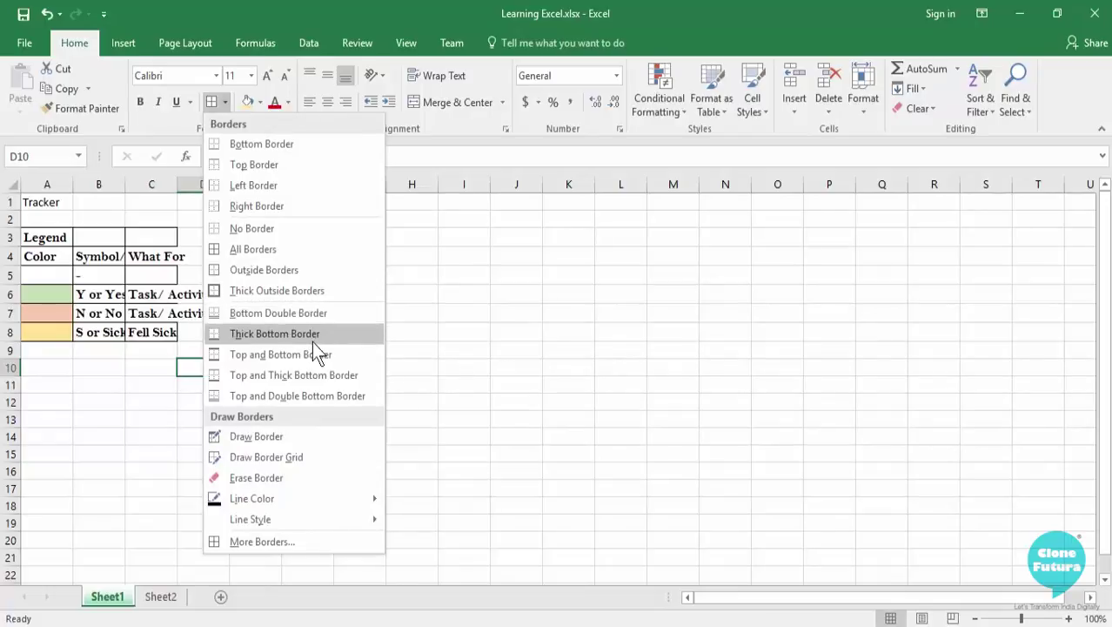
mouse_move(294, 512)
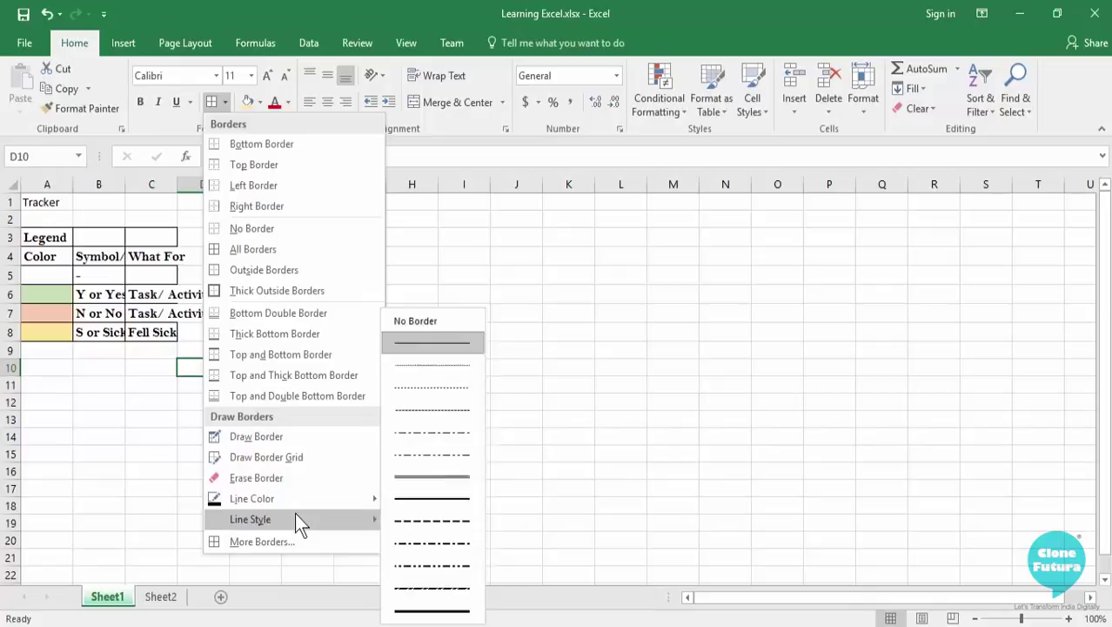
click(428, 478)
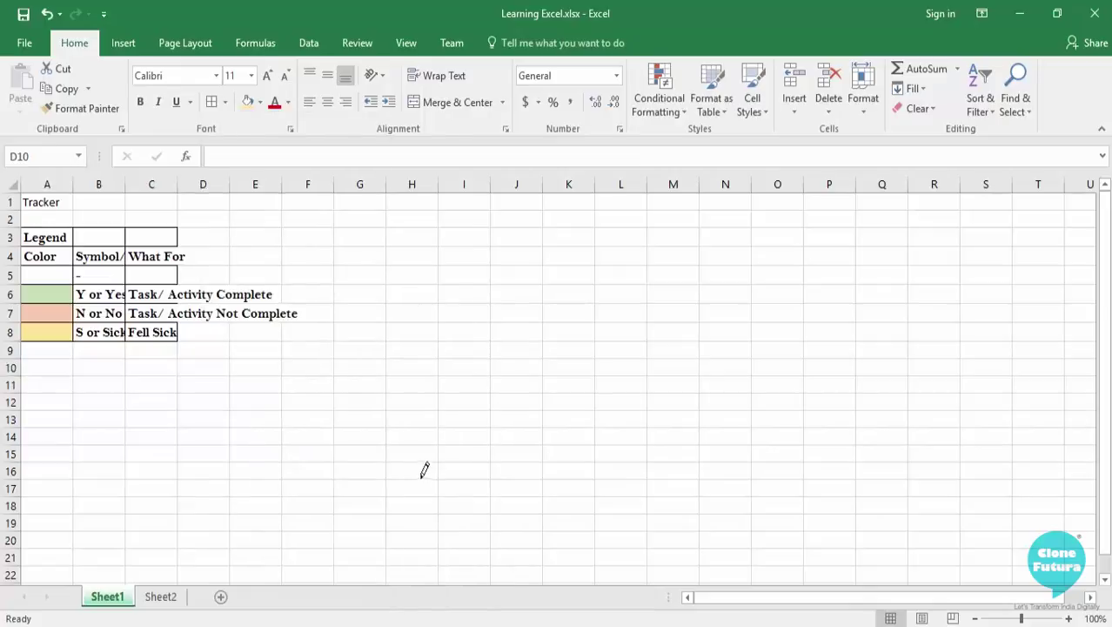
click(228, 103)
mouse_move(324, 494)
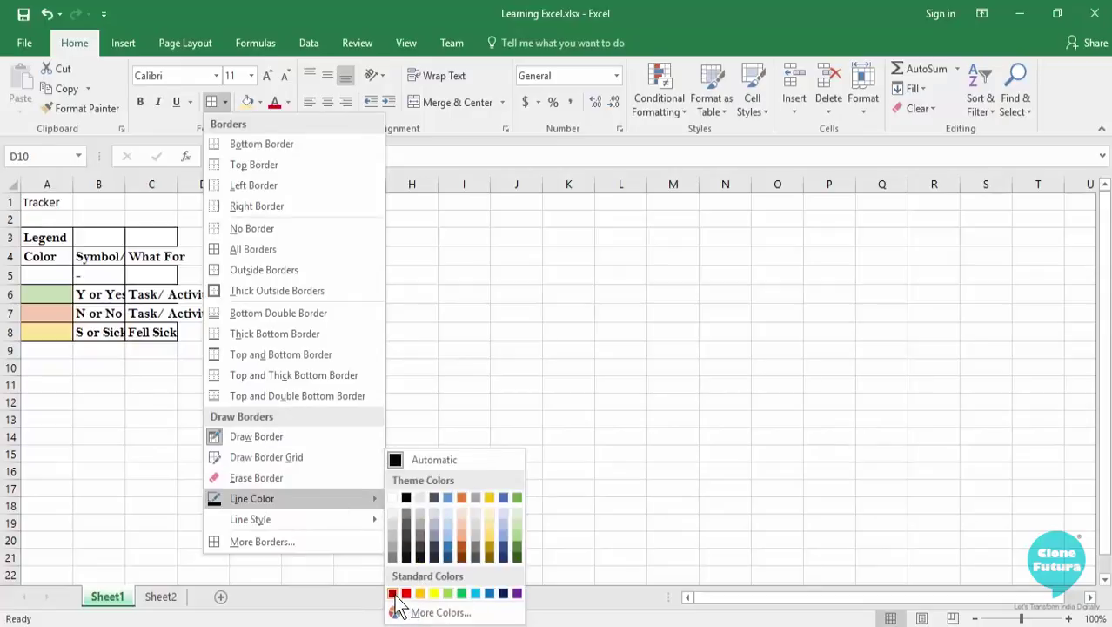
click(461, 593)
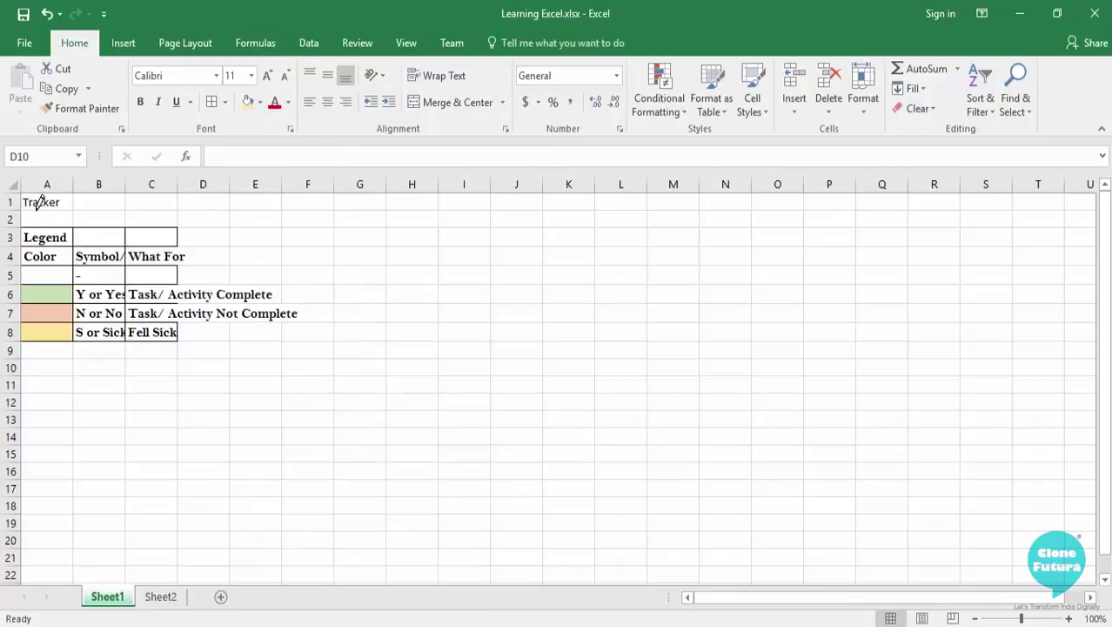
drag(30, 193, 74, 201)
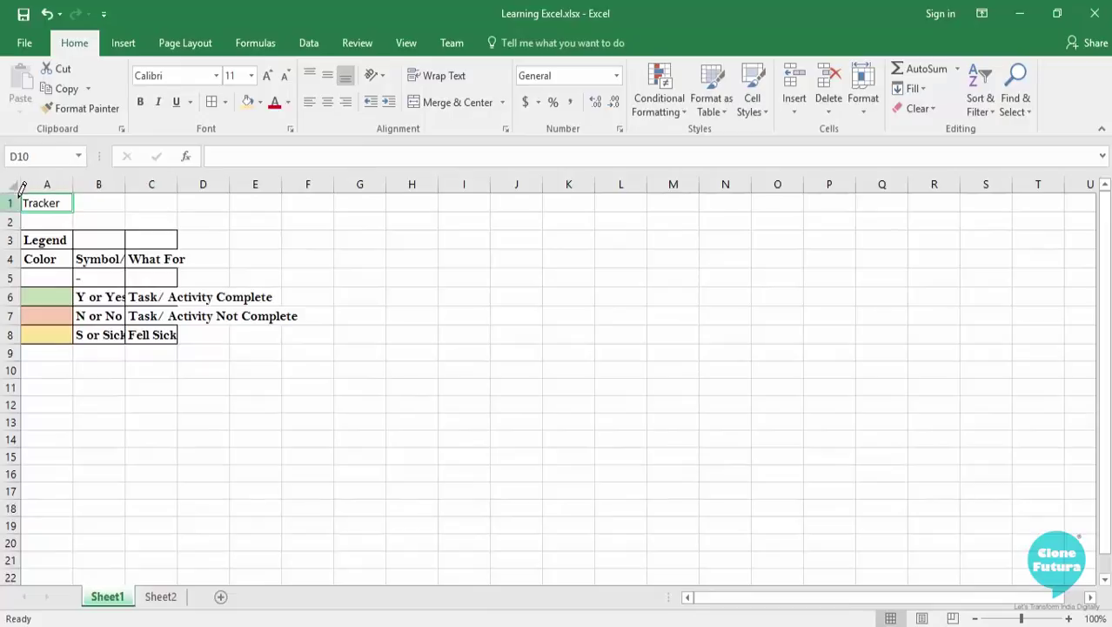
key(Escape)
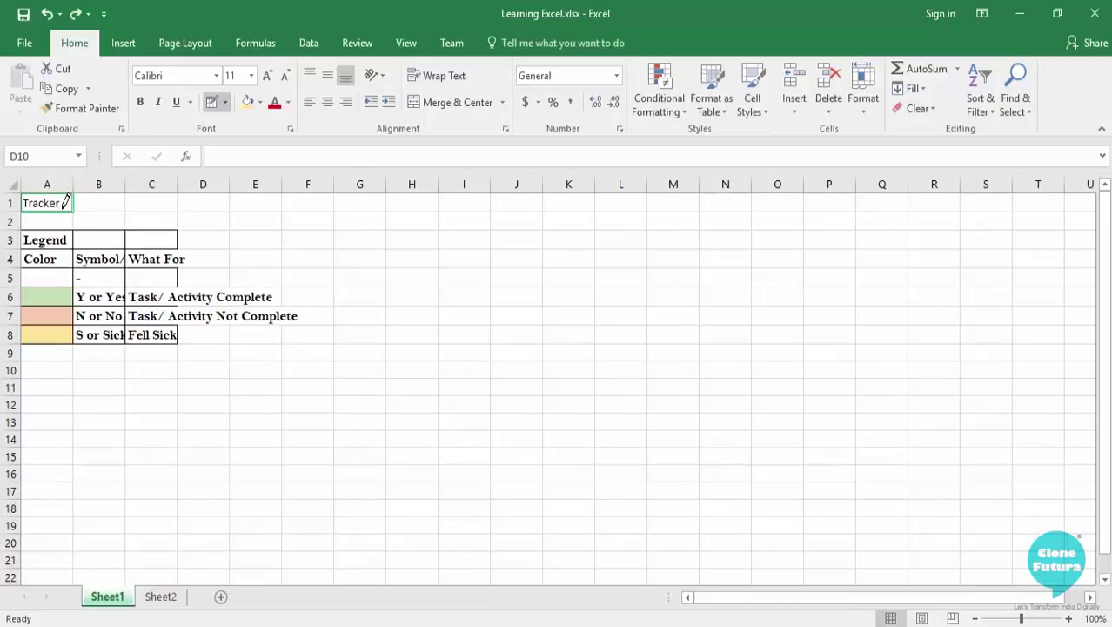
Save Learning Excel.xlsx
click(23, 15)
click(312, 261)
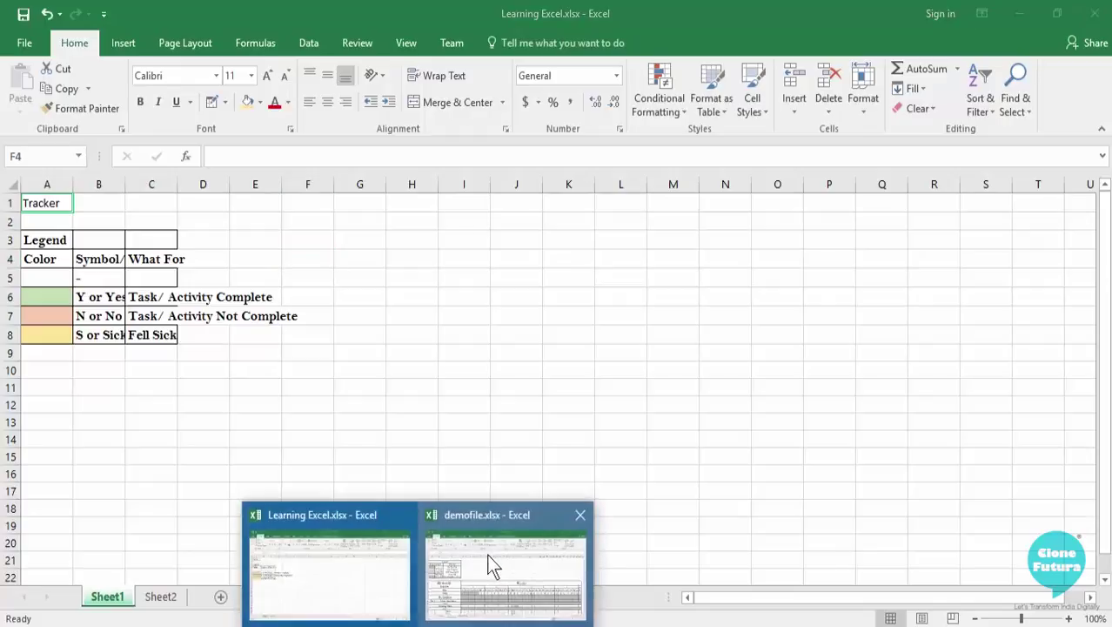
click(489, 553)
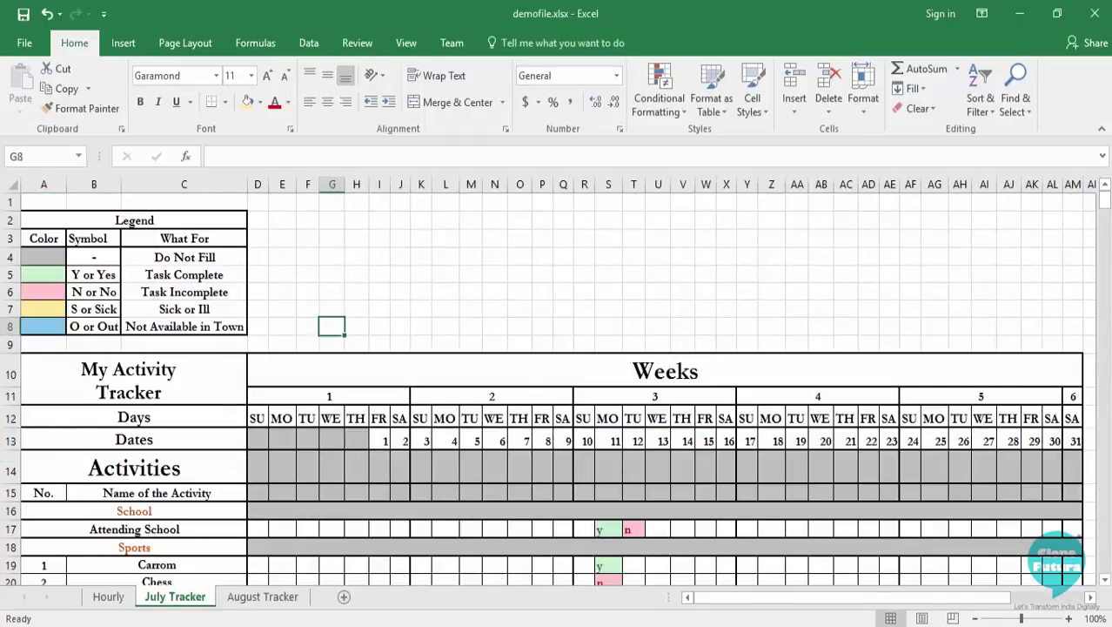
click(341, 581)
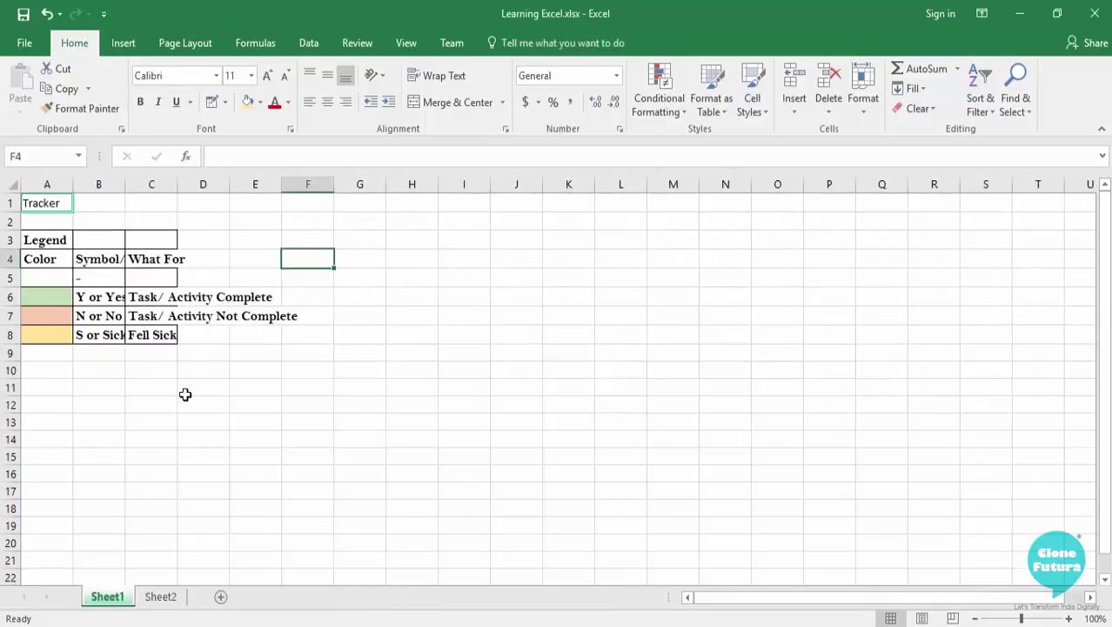